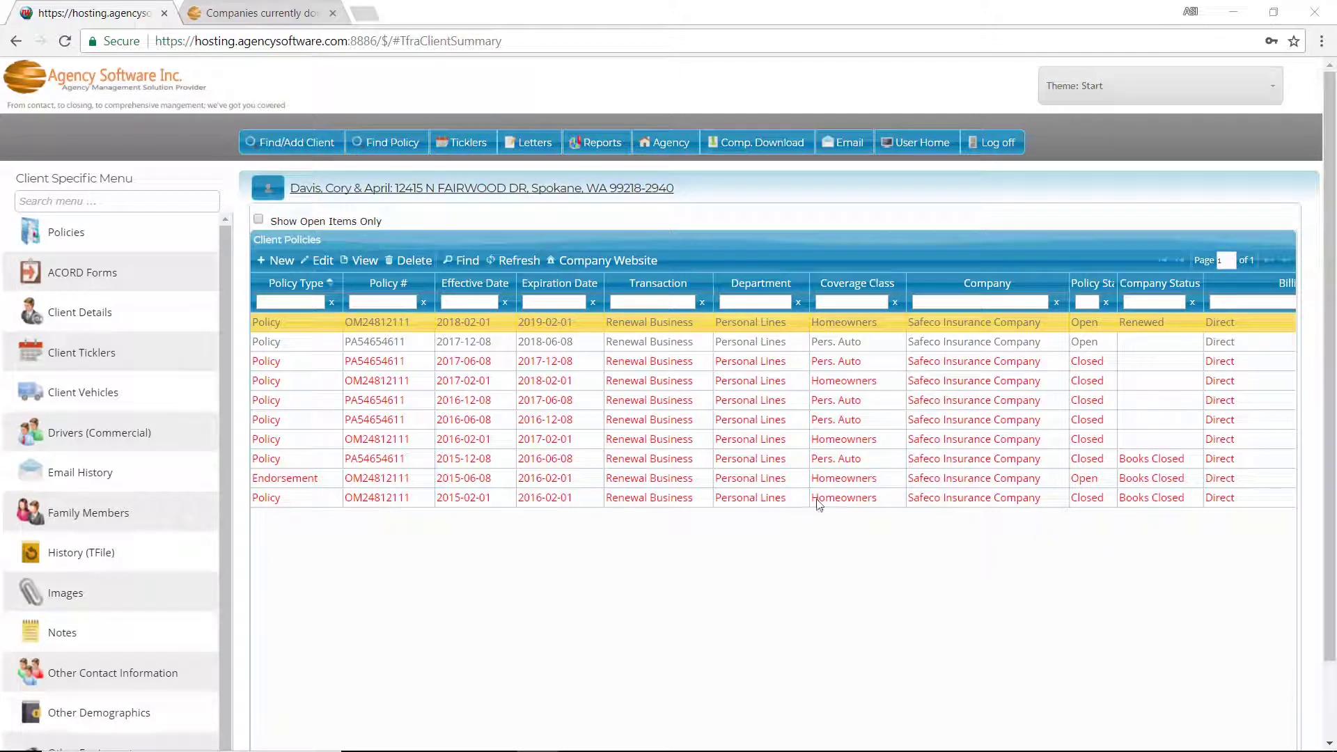
drag(854, 323, 847, 342)
mouse_move(374, 360)
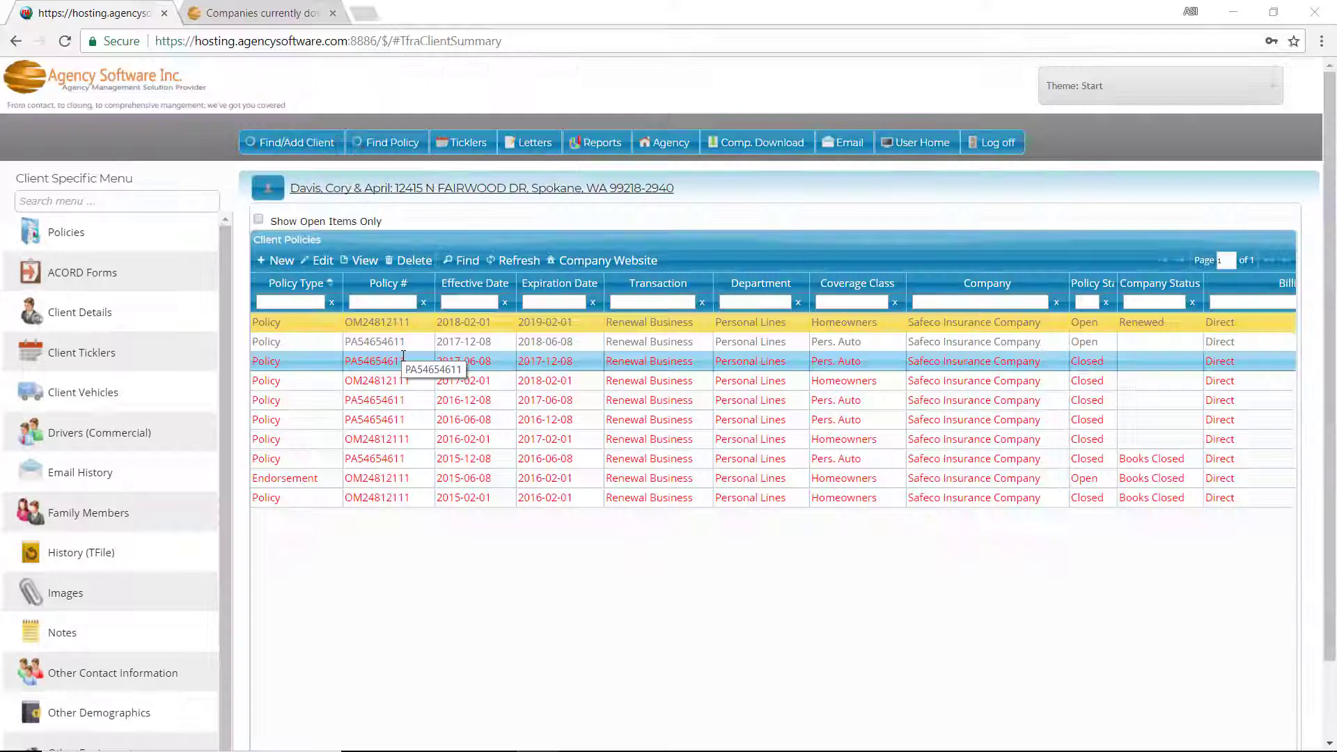
click(164, 402)
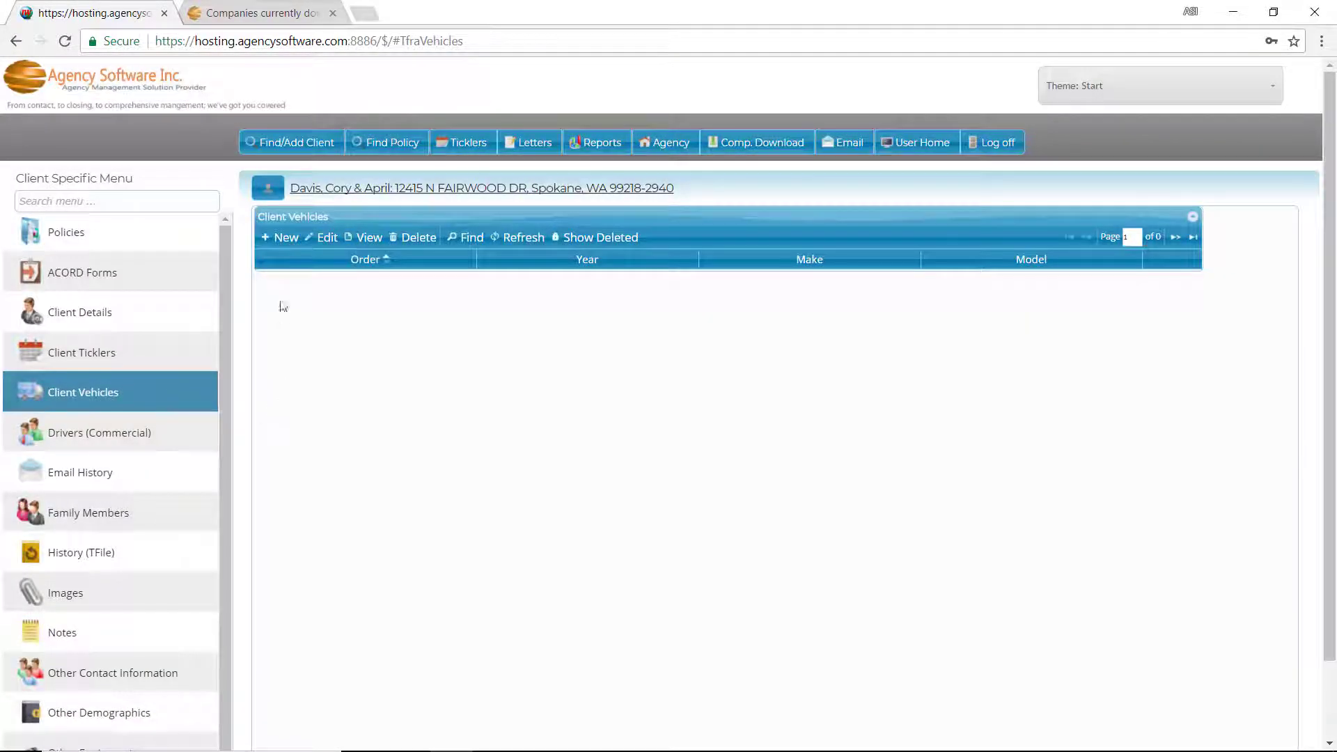
click(278, 240)
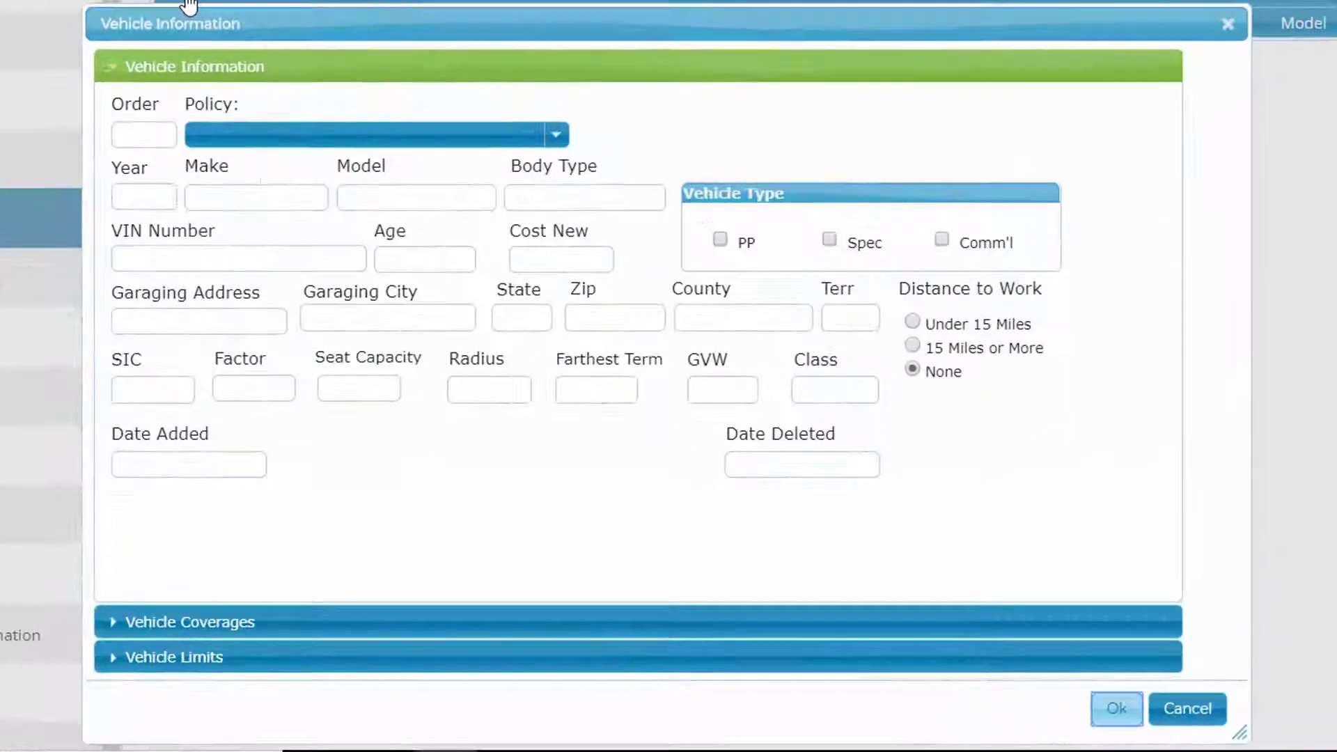
click(562, 134)
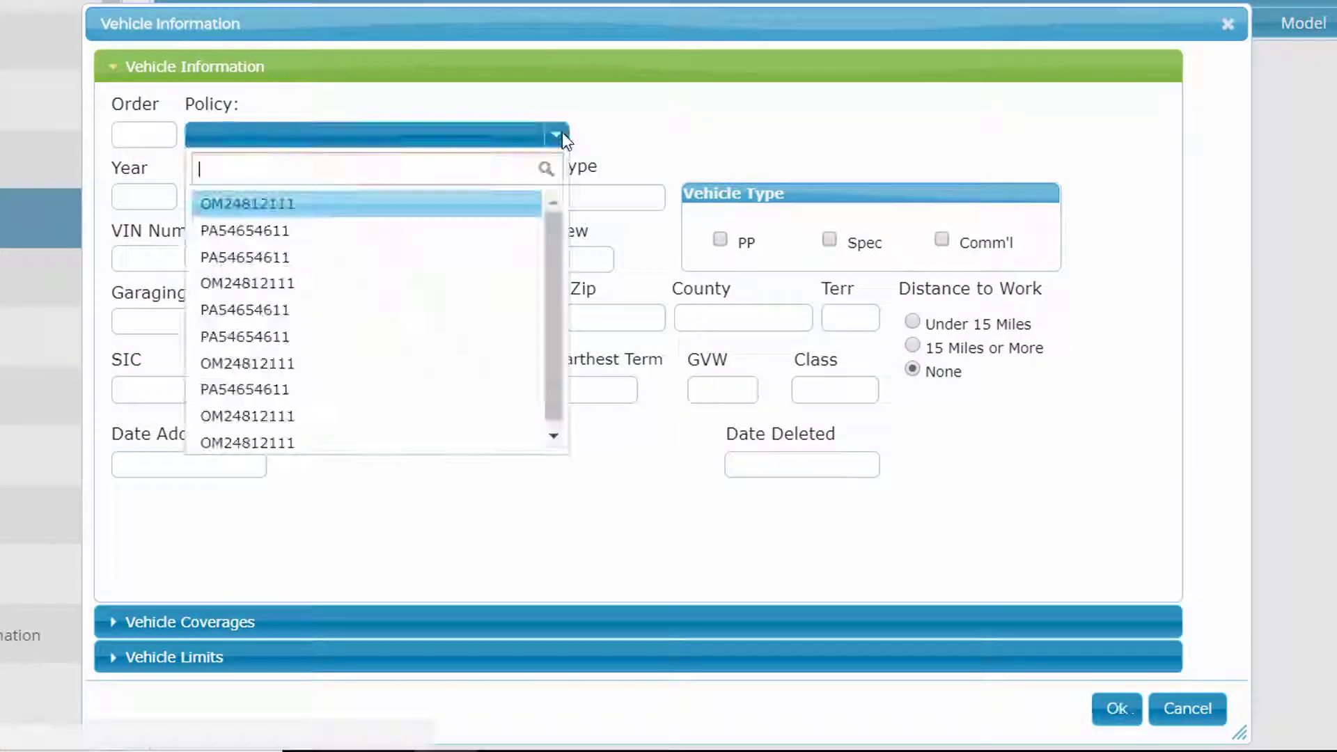
click(314, 231)
- Enter the 2017 Toyota Camry LX details with its body type and VIN, and mark type PP
click(129, 202)
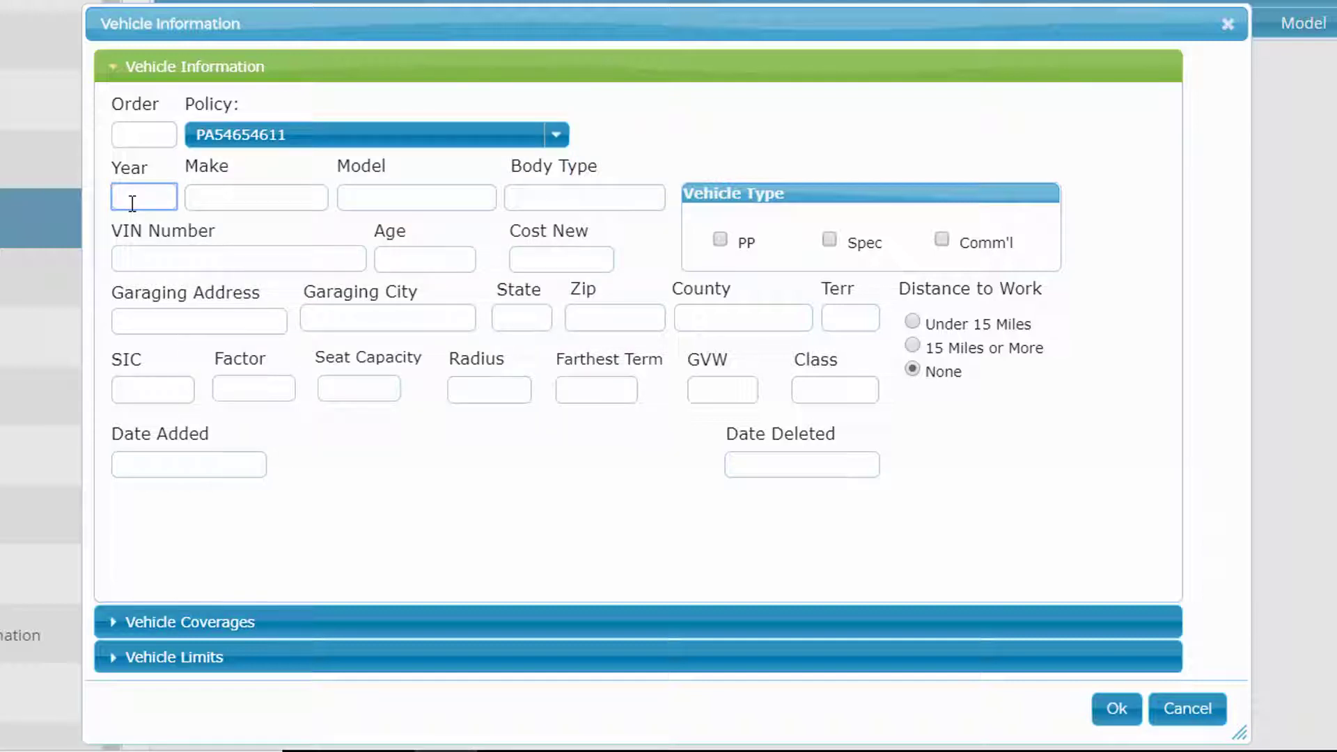
text(2017)
key(Tab)
text(oyota)
key(Tab)
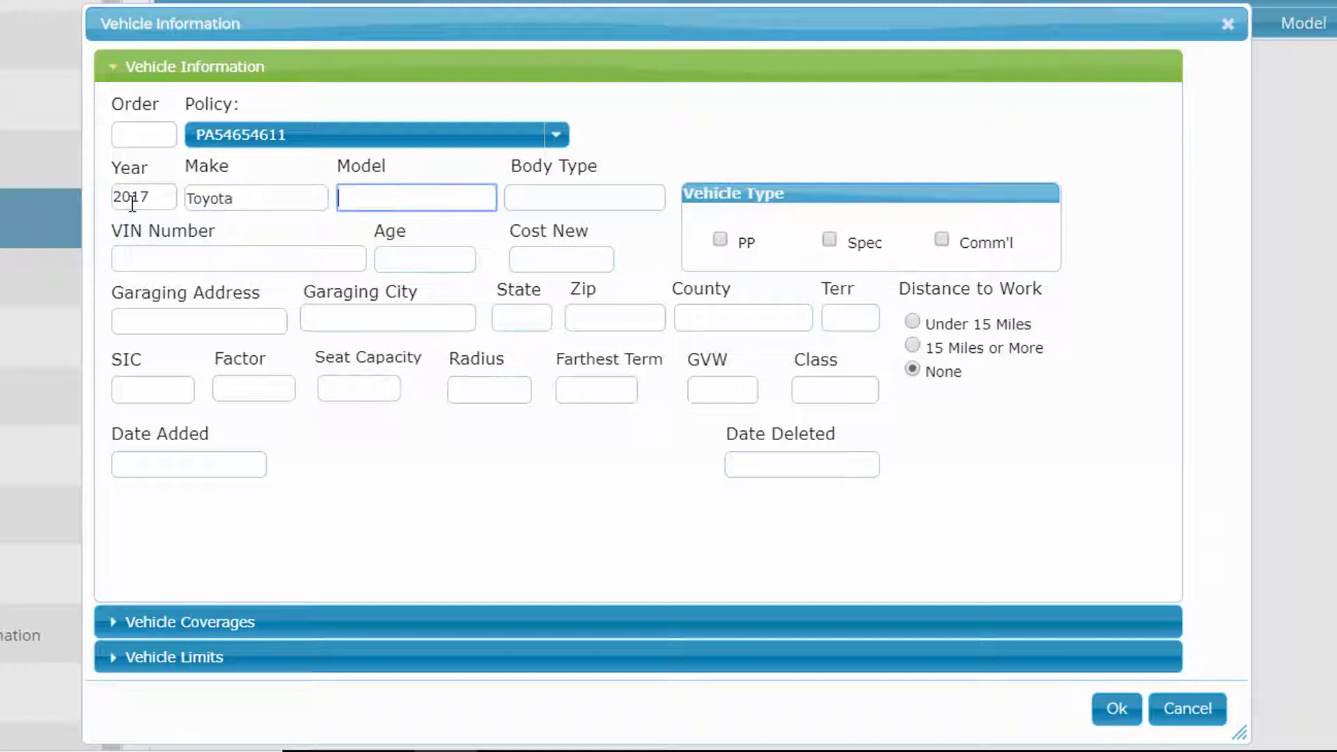
text(Camry)
key(Tab)
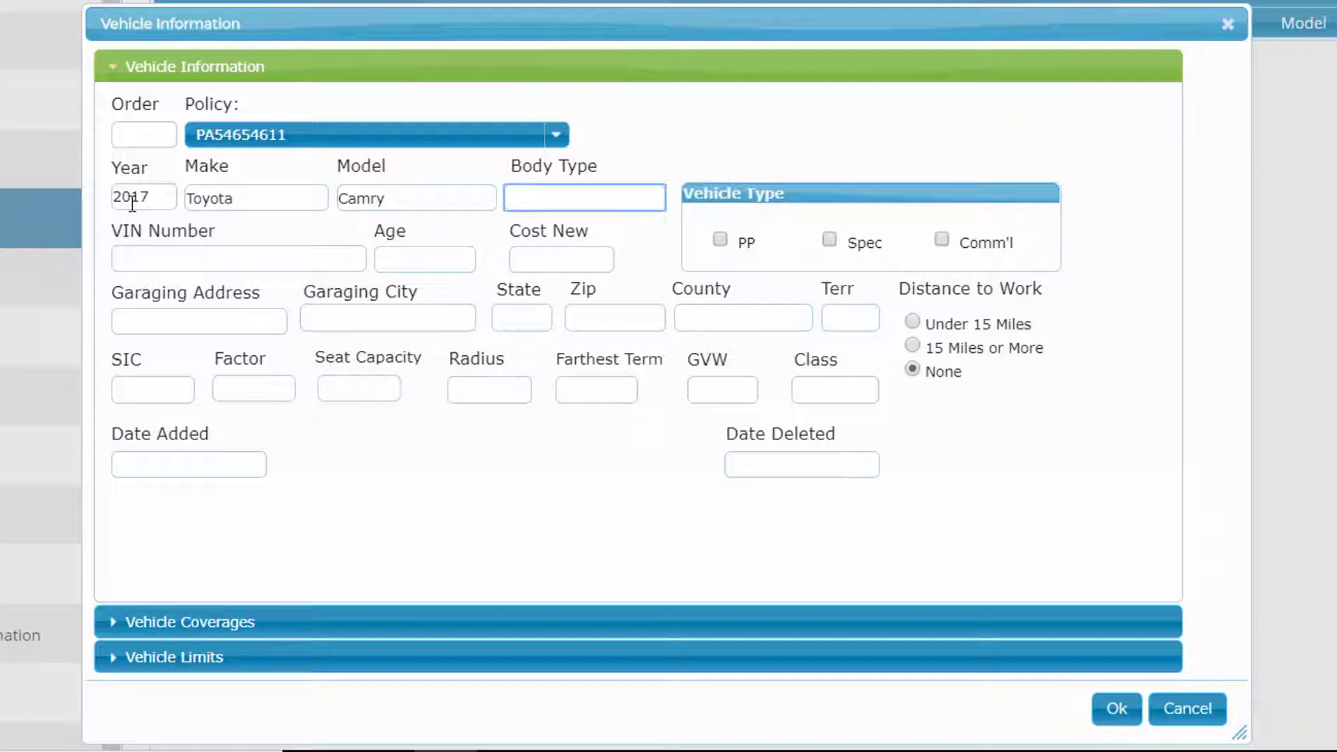
text(LX)
key(Tab)
text(56d56s4df5)
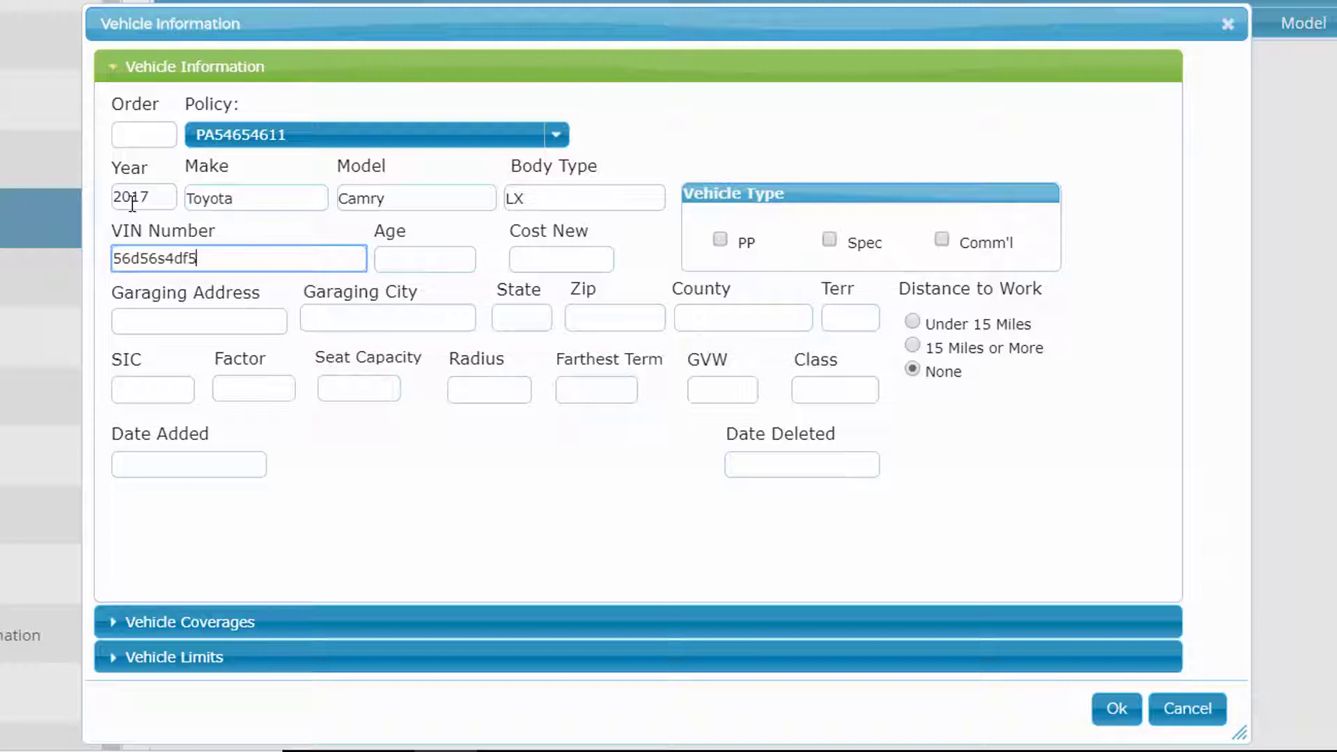
text(4sd)
key(Tab)
click(721, 241)
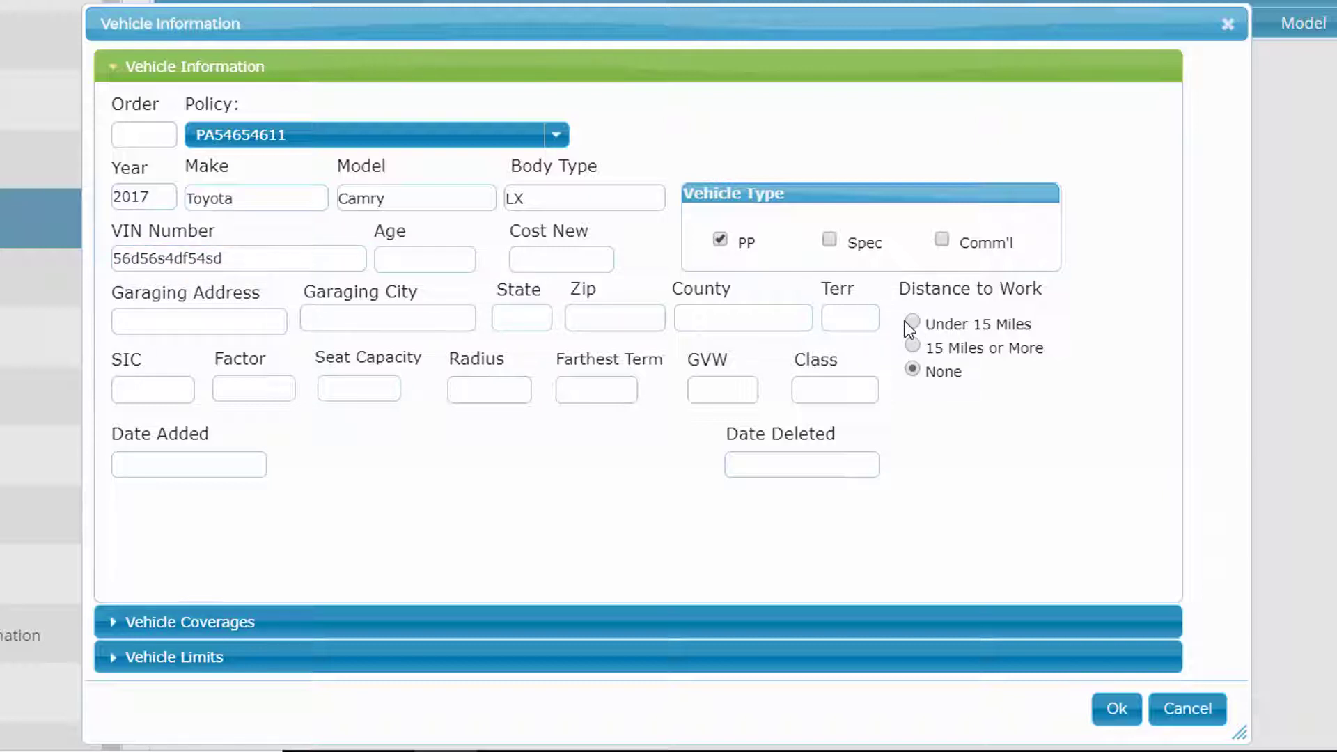
- Add Med Pay, uninsured/underinsured motorist, collision and comprehensive coverages to the Camry
click(429, 623)
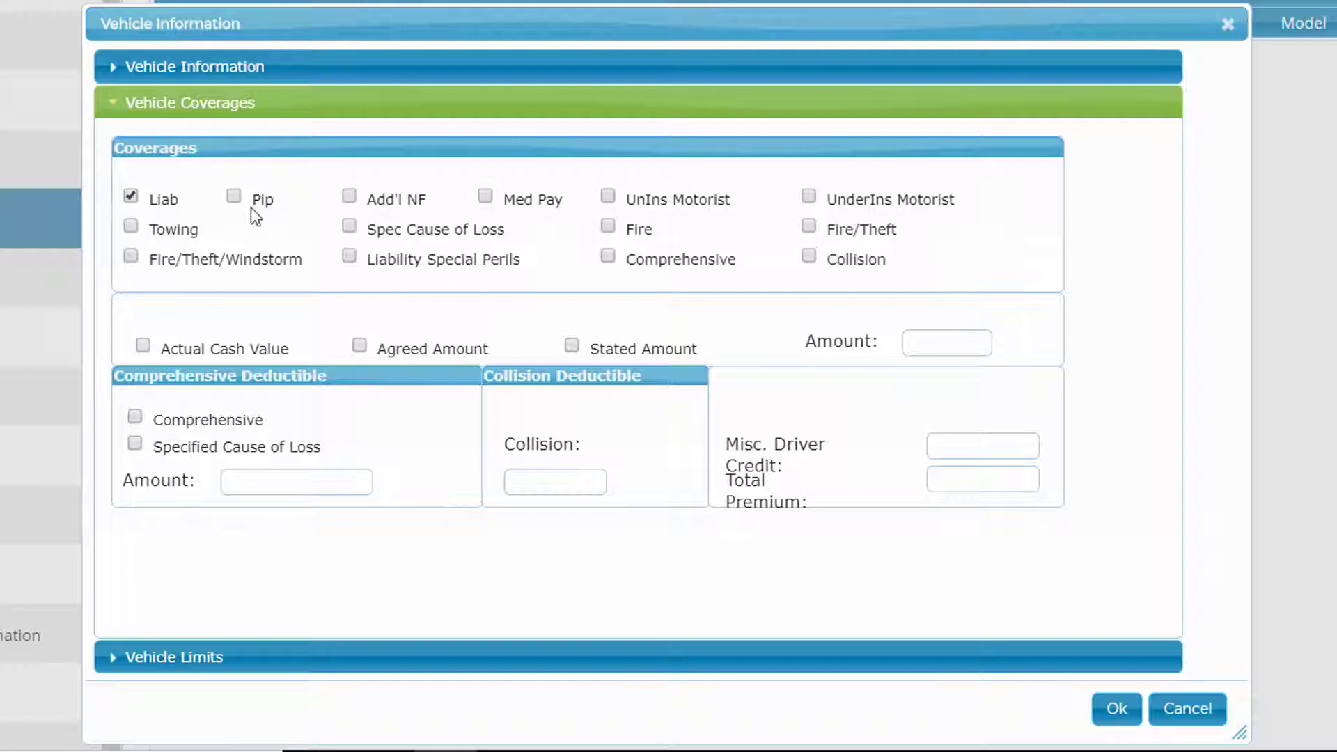
click(484, 198)
click(609, 198)
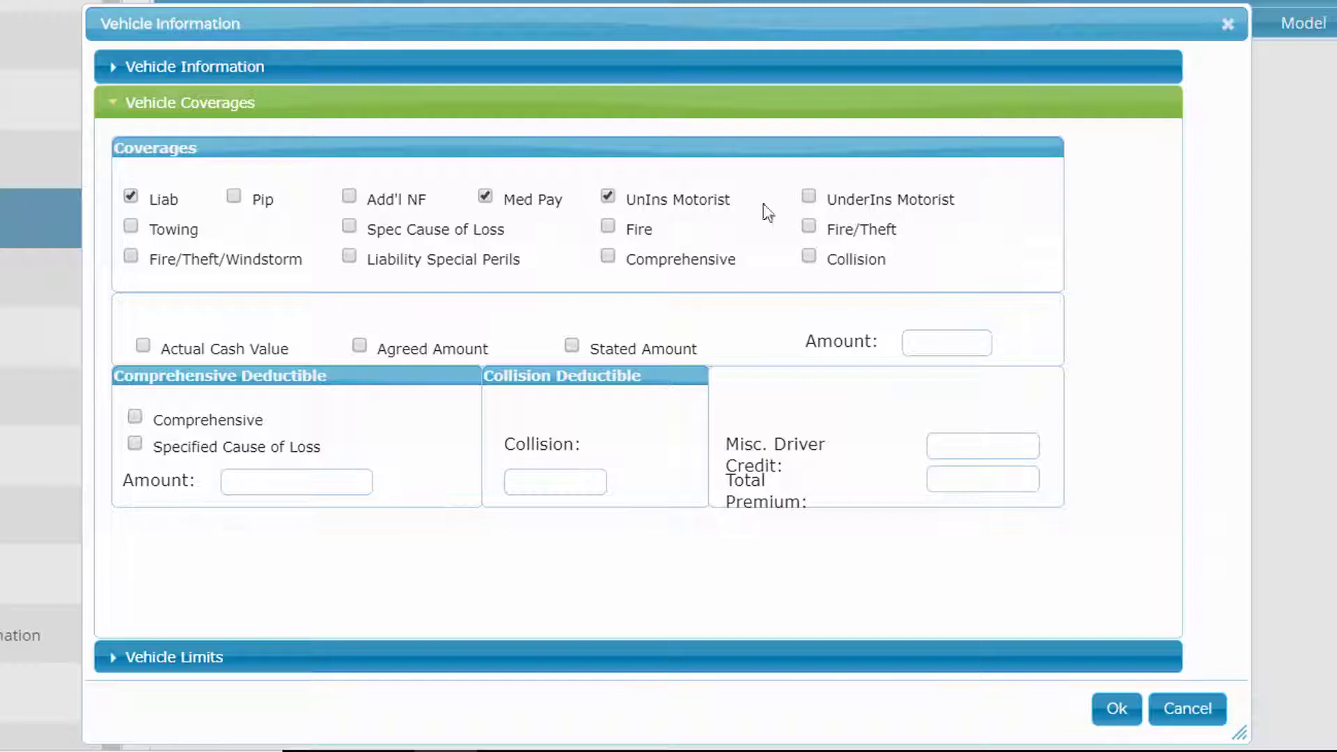
click(809, 196)
click(809, 256)
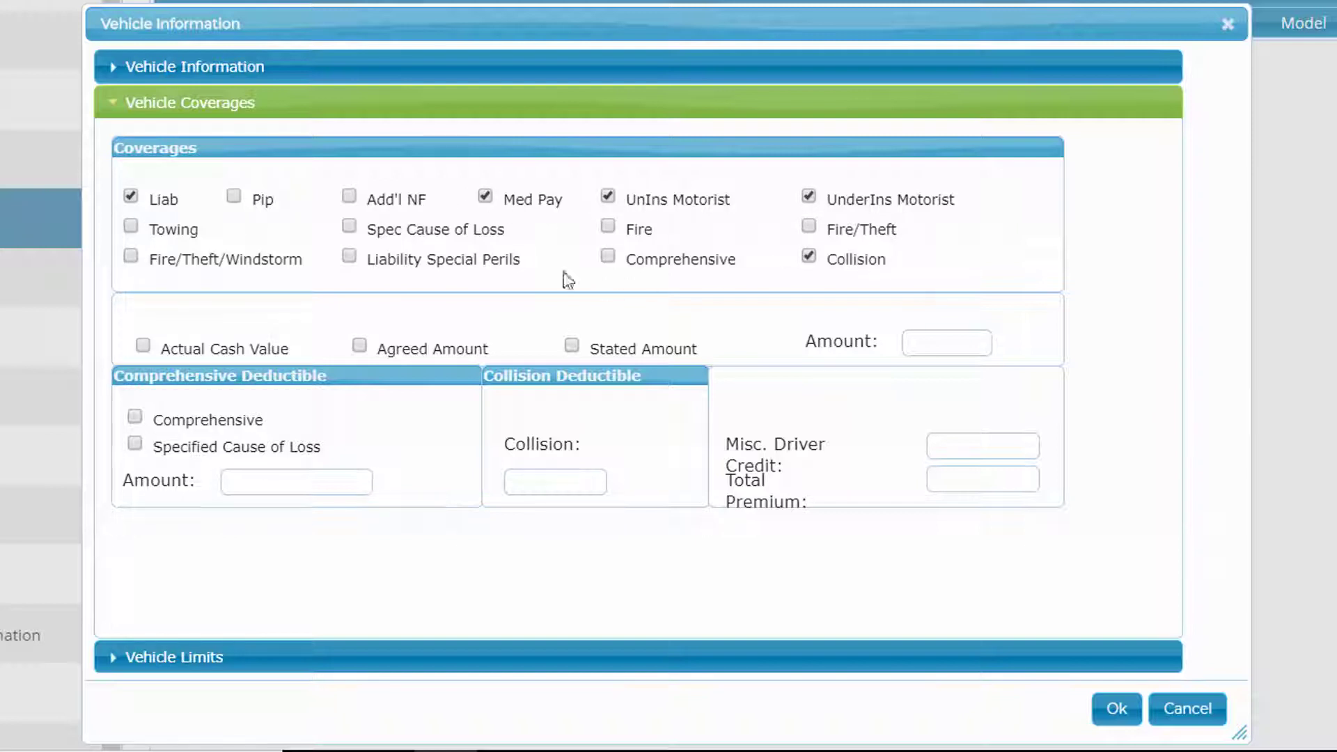
click(608, 257)
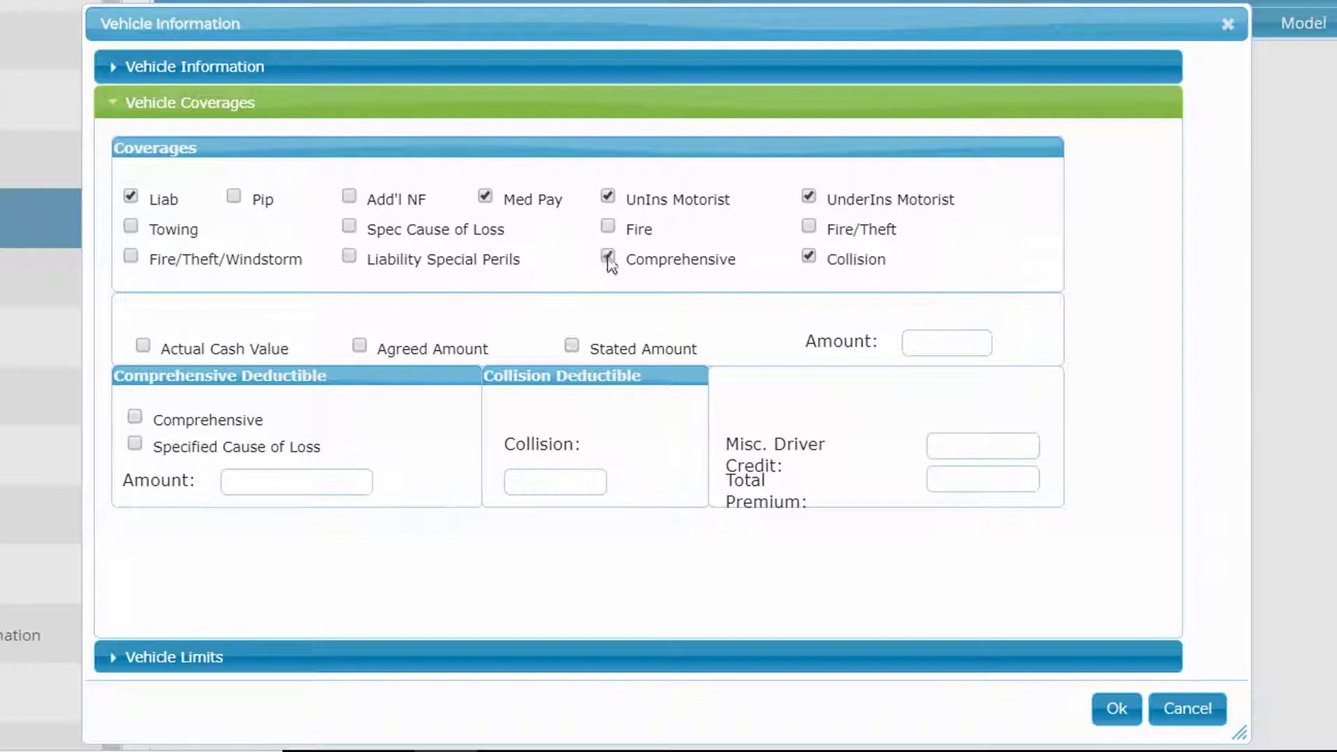
- Set 1000 comprehensive and collision deductibles and a 320 total premium, then save the vehicle
click(137, 415)
click(280, 477)
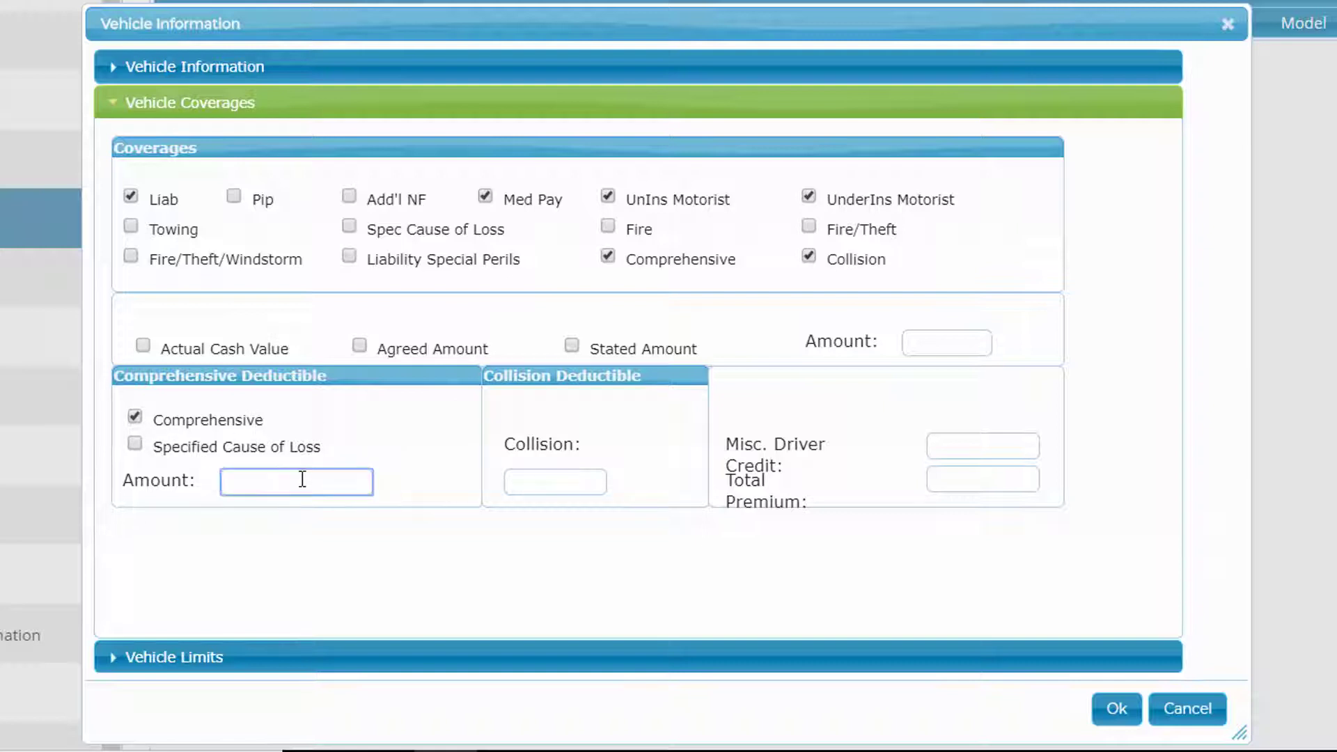
text(1000)
key(Tab)
text(1000)
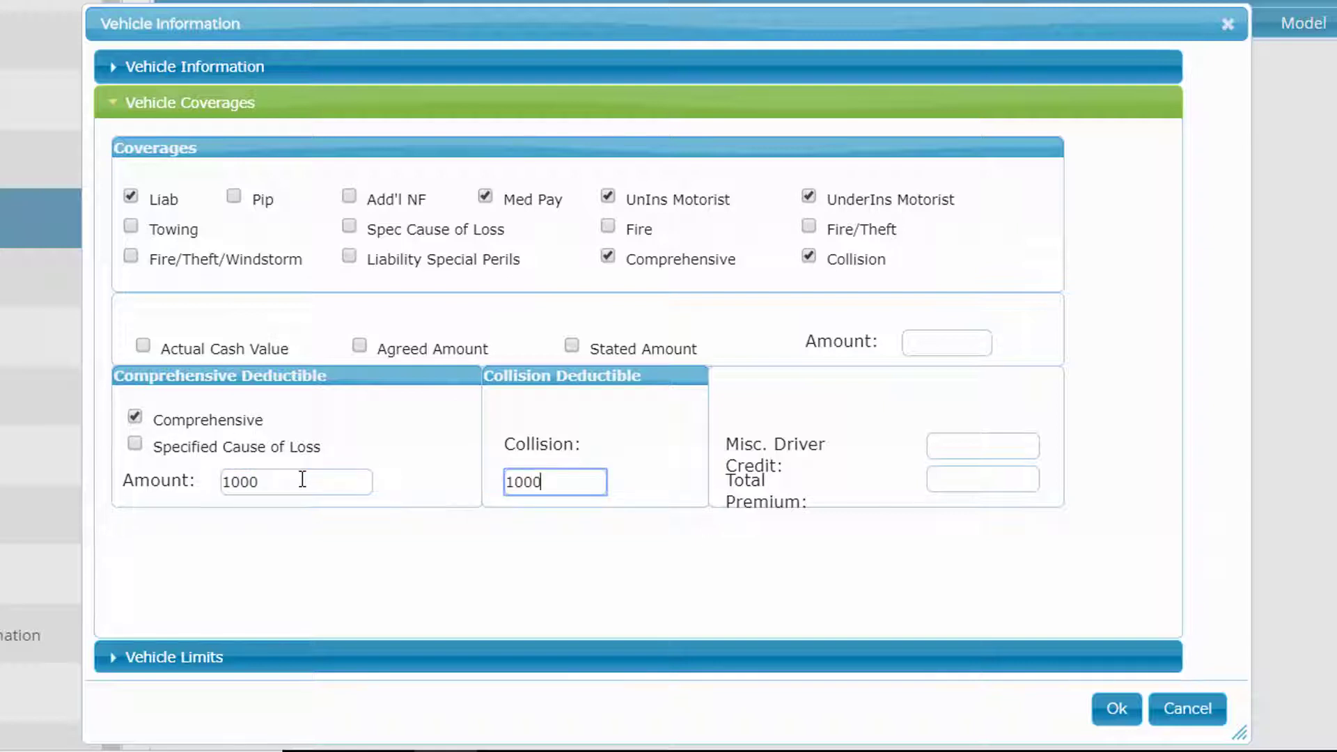
click(944, 496)
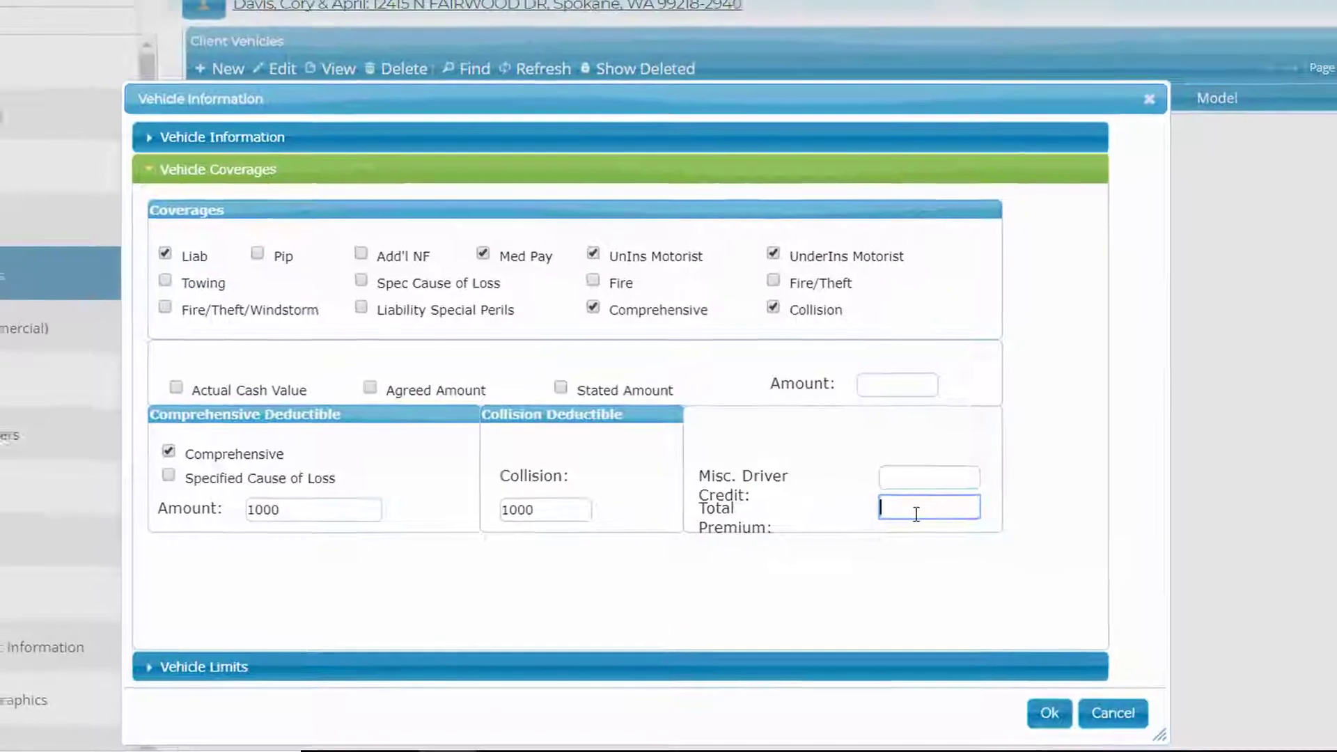
text(320)
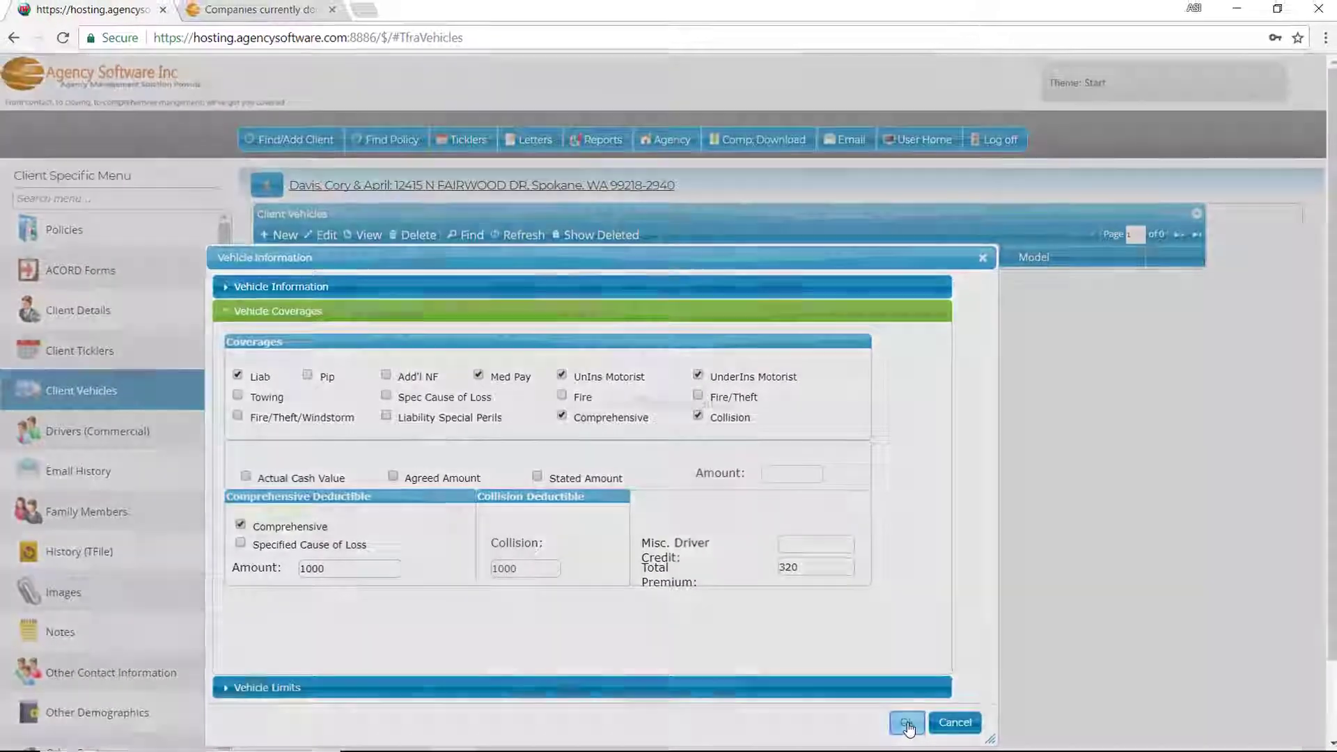
click(908, 725)
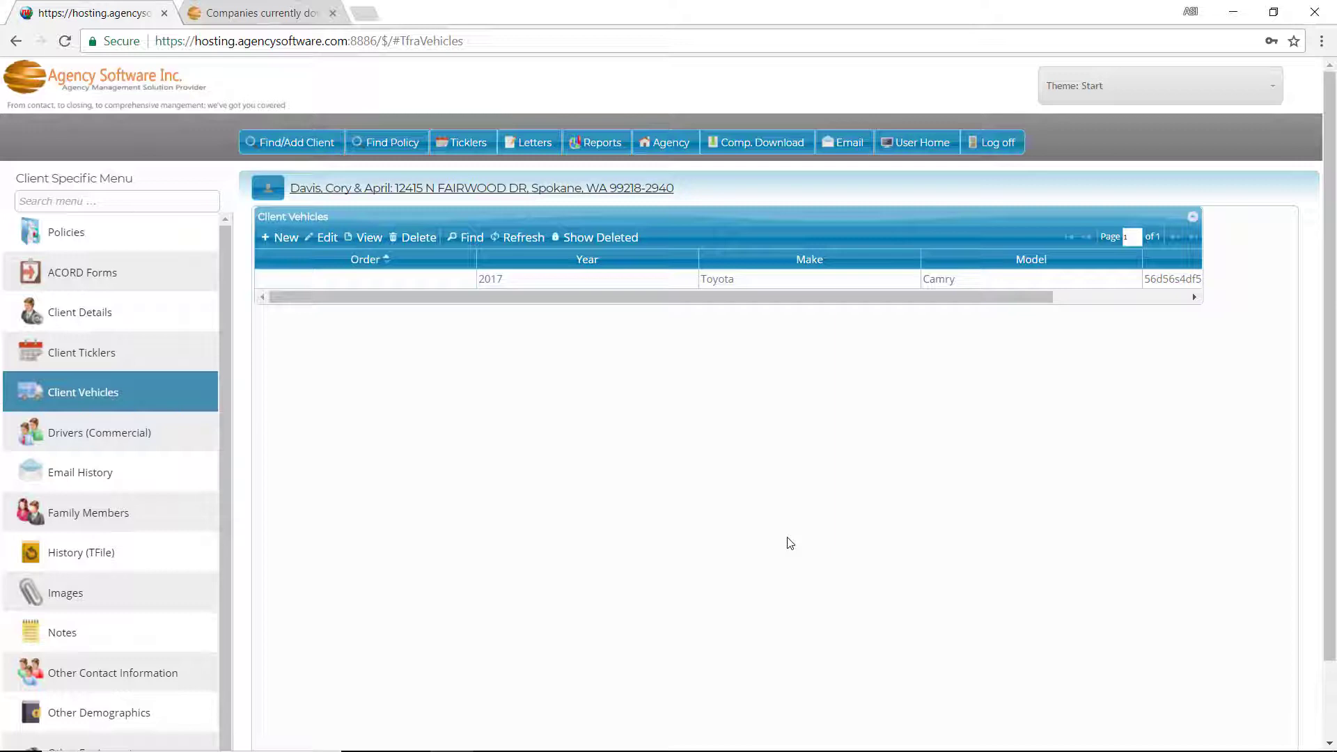
- Select the 2017 Toyota Camry in the vehicle list and confirm its deletion
click(476, 279)
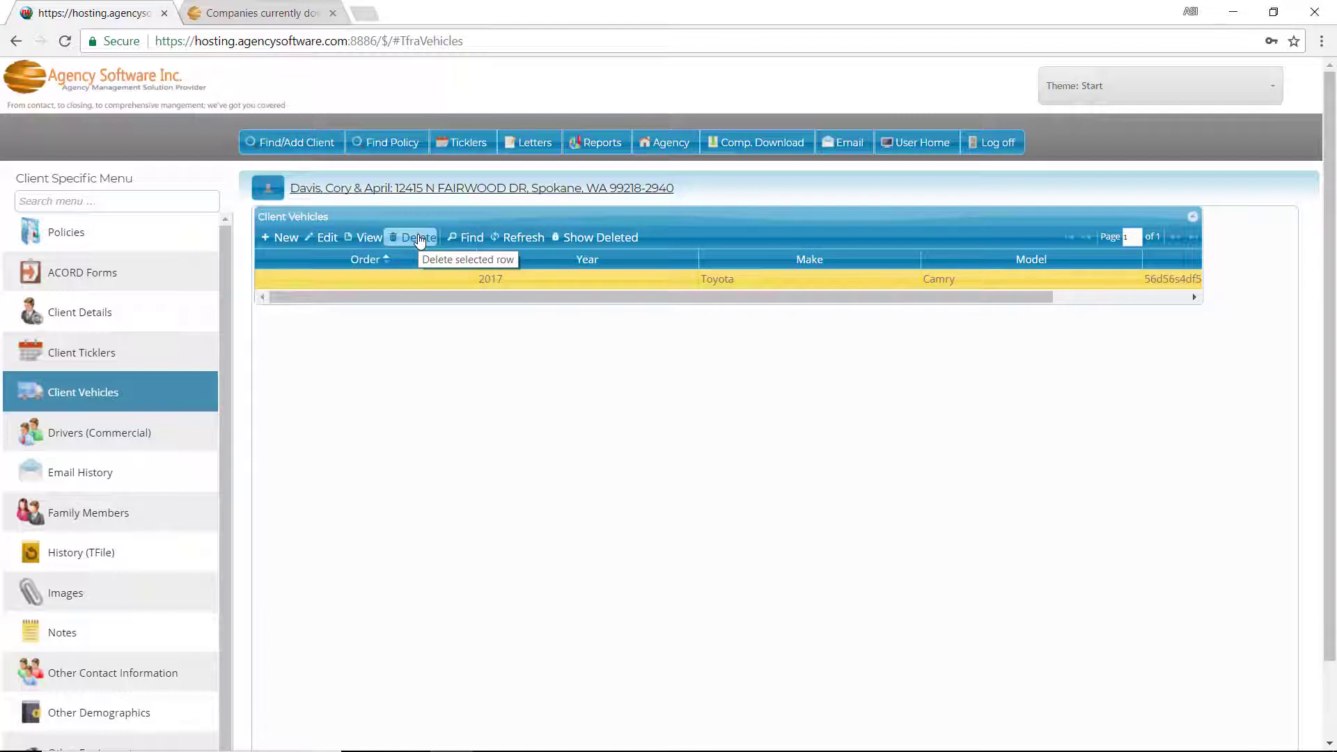
click(419, 241)
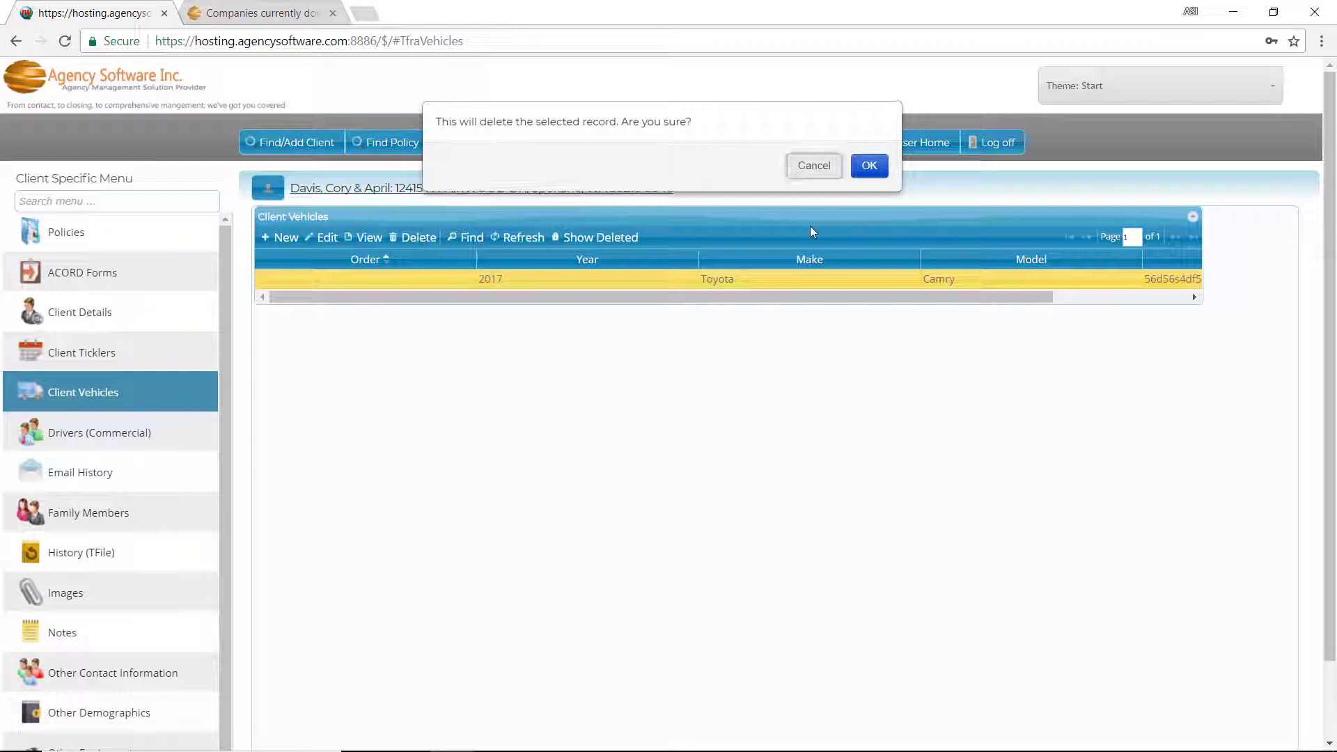
click(866, 169)
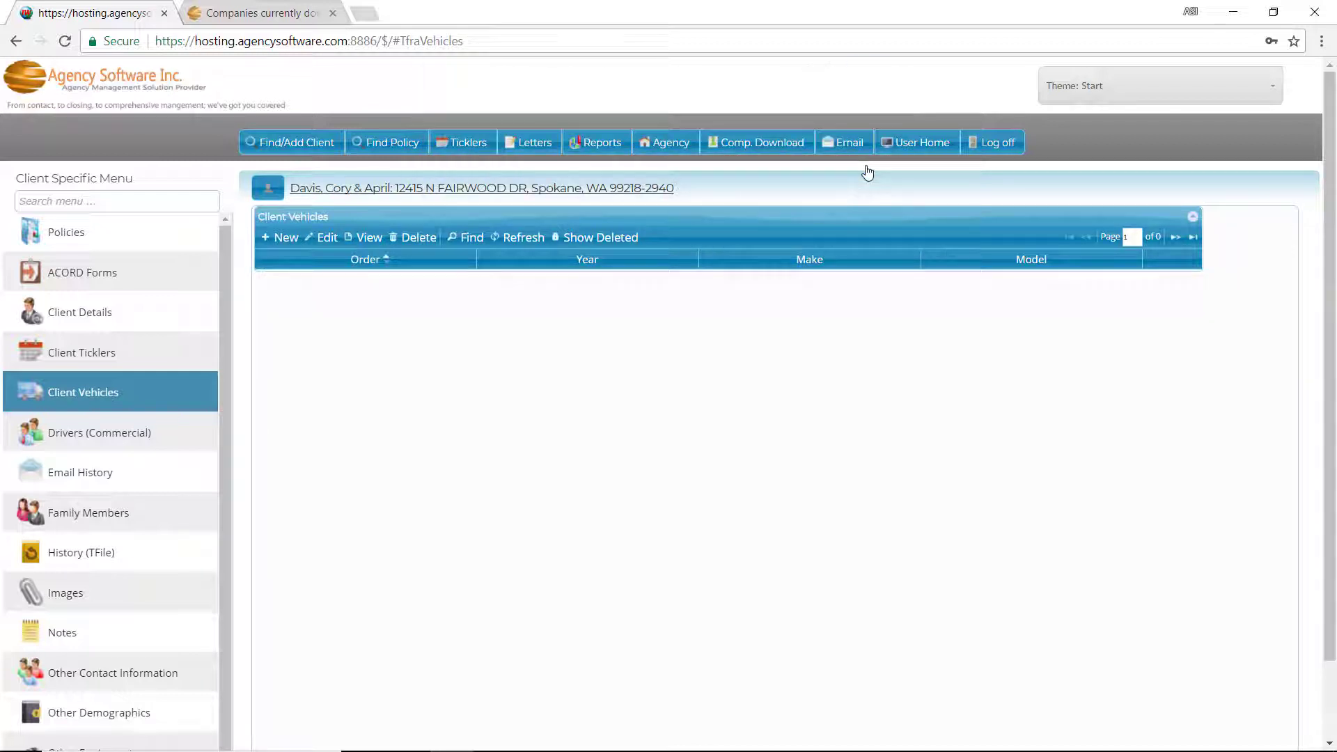
- Clear the deleted Camry's Date Deleted, save it, and return to the active vehicle list
click(602, 244)
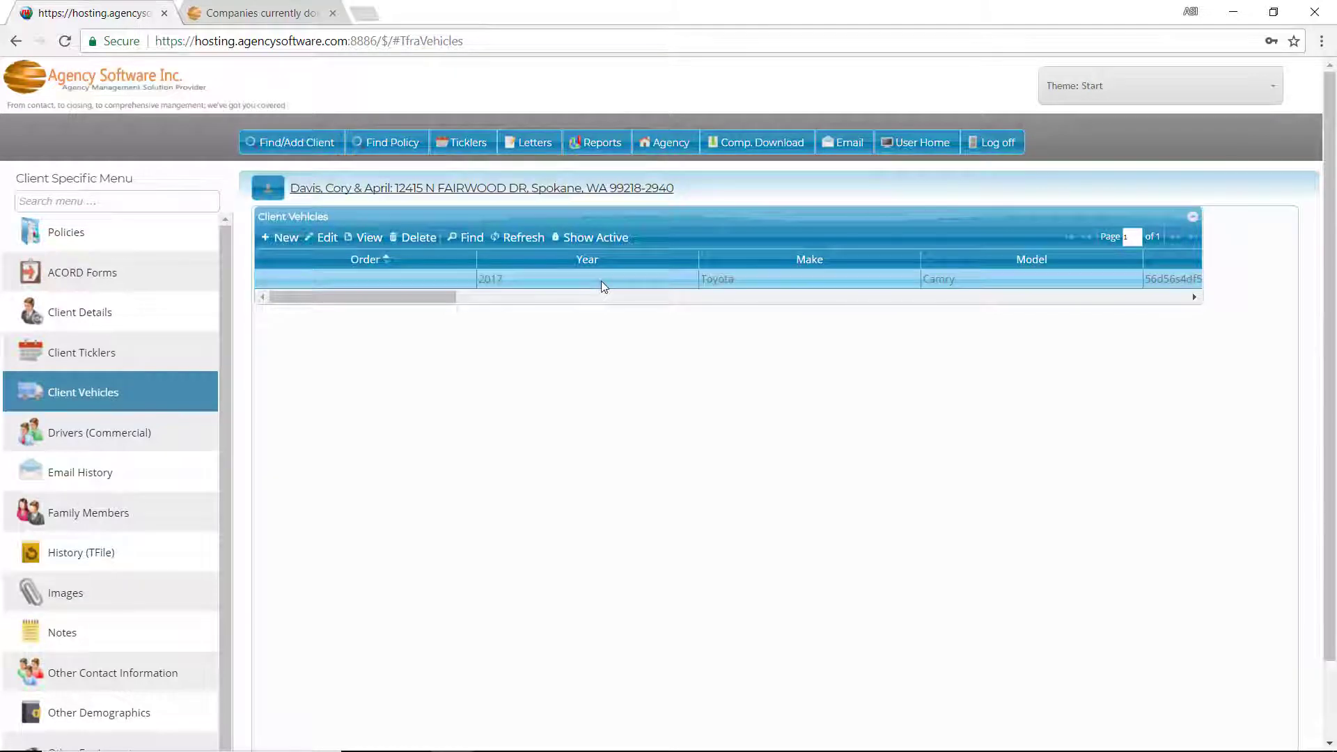
double_click(601, 281)
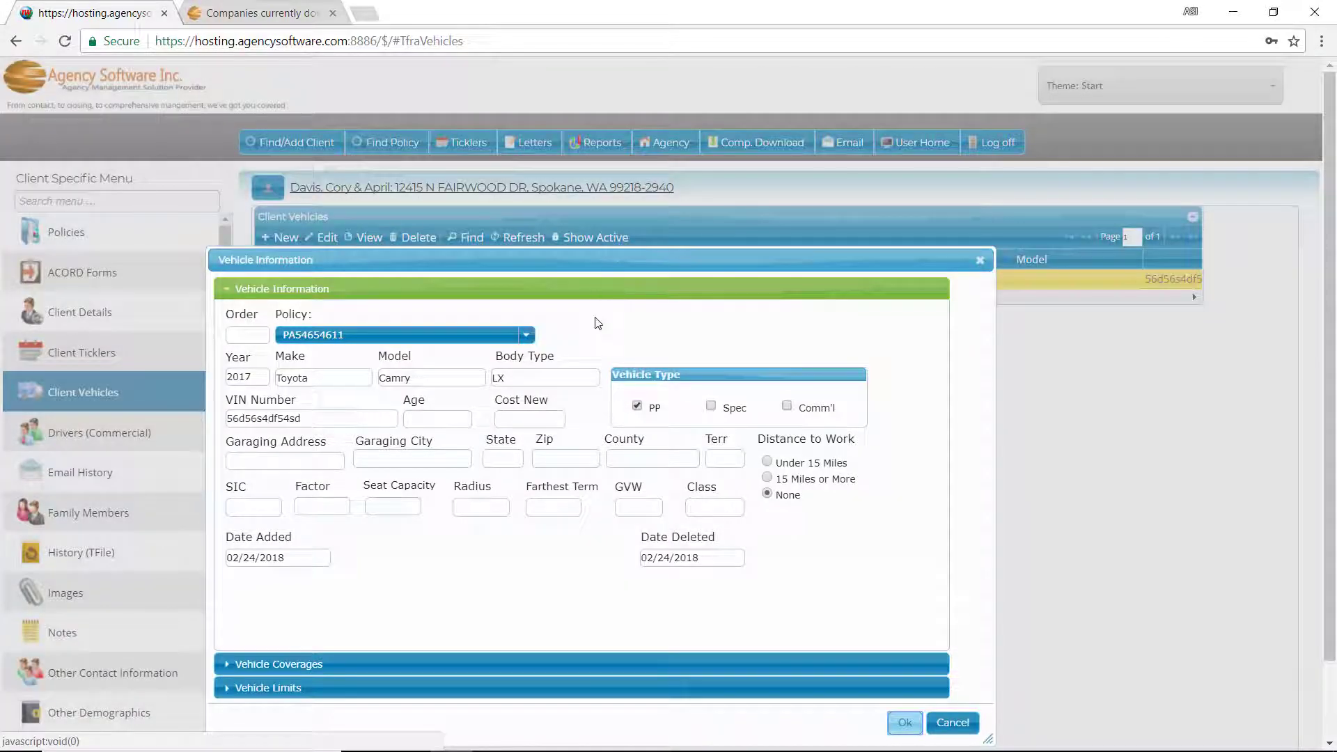
scroll(640, 445, down, 1)
click(726, 470)
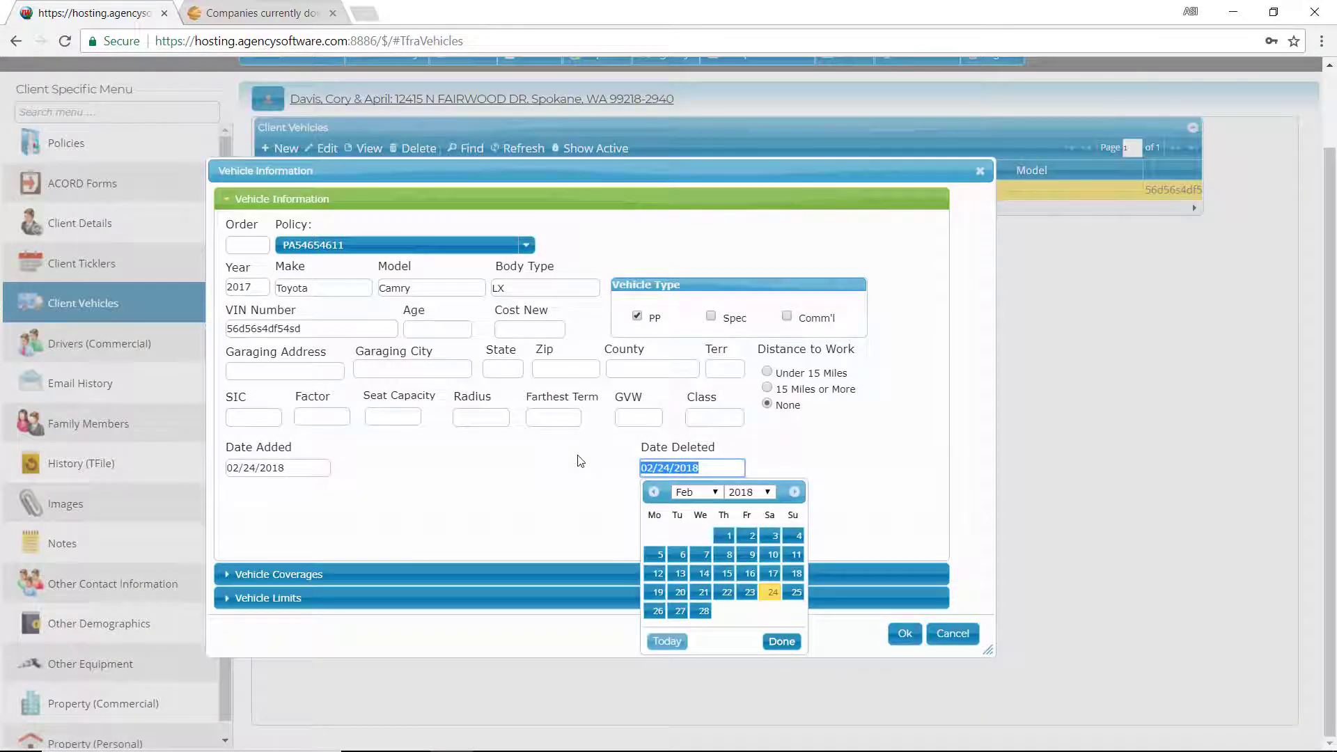
key(BackSpace)
click(580, 461)
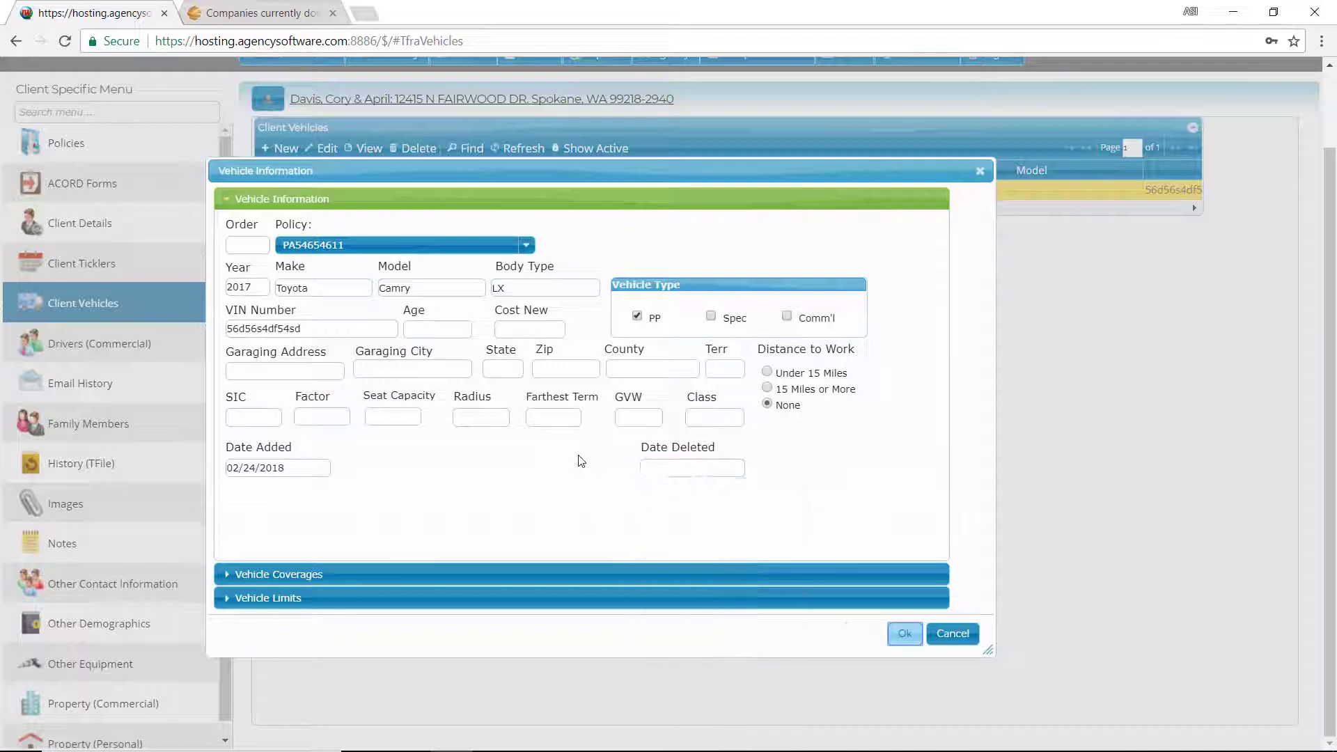
click(905, 633)
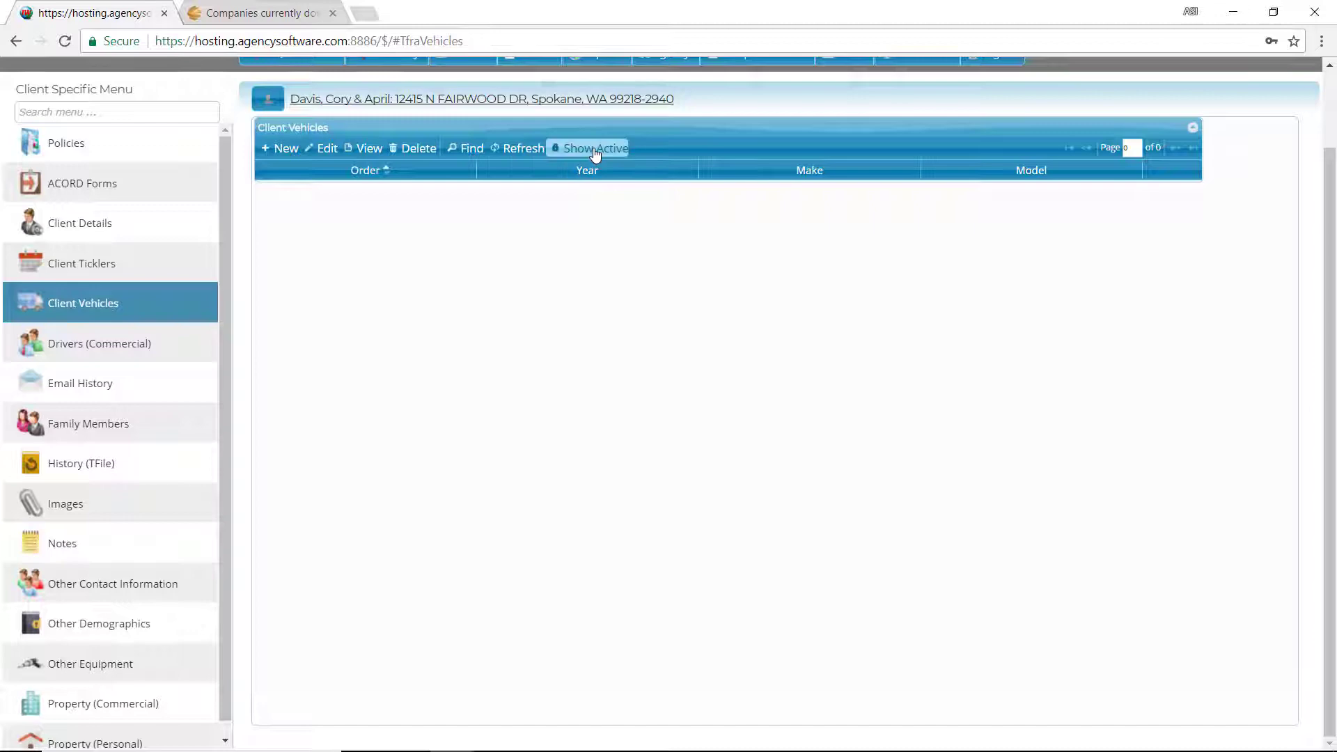
click(593, 149)
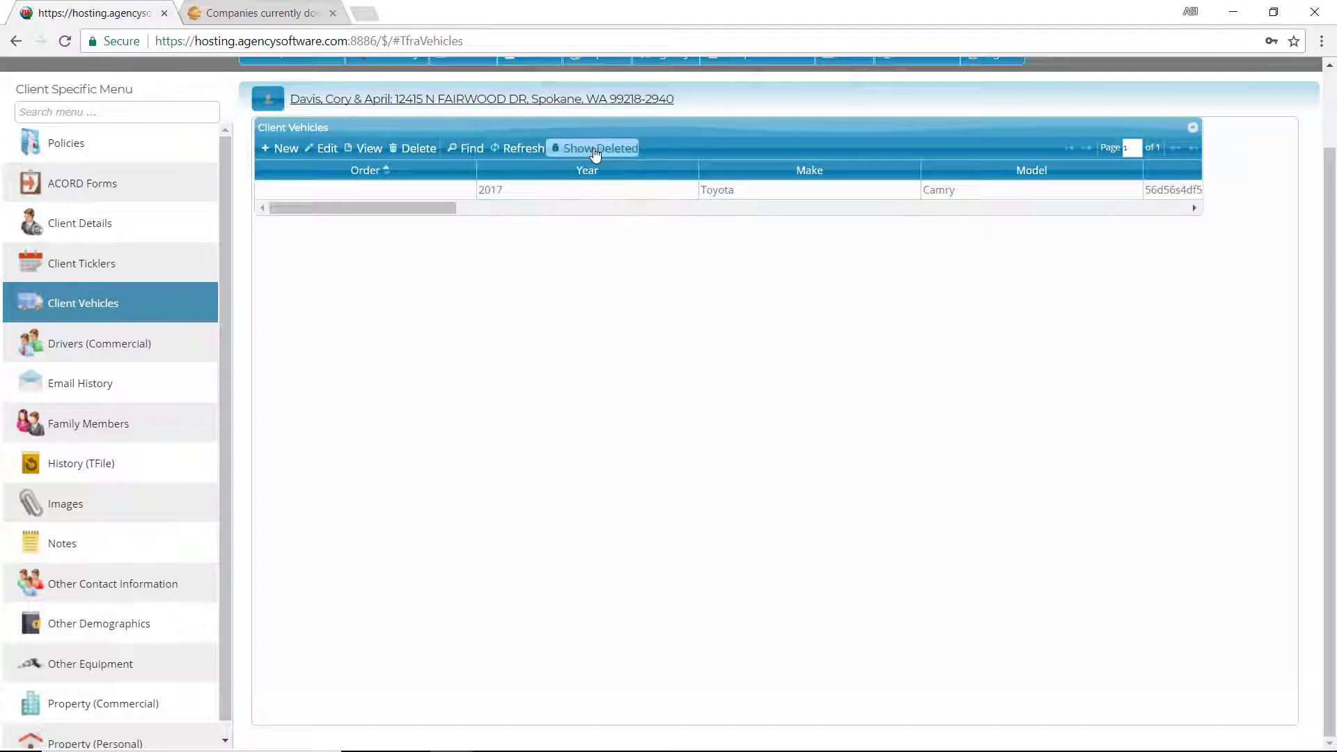
click(156, 422)
click(281, 147)
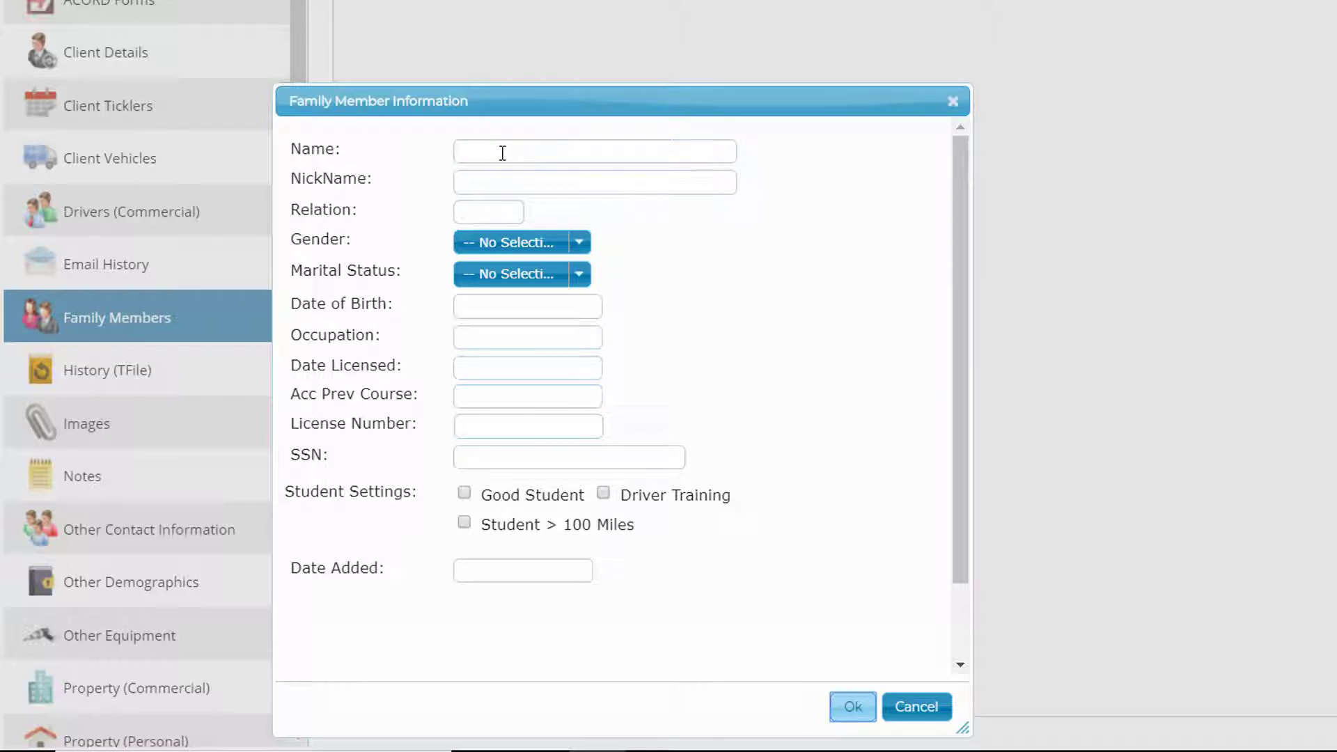
click(502, 153)
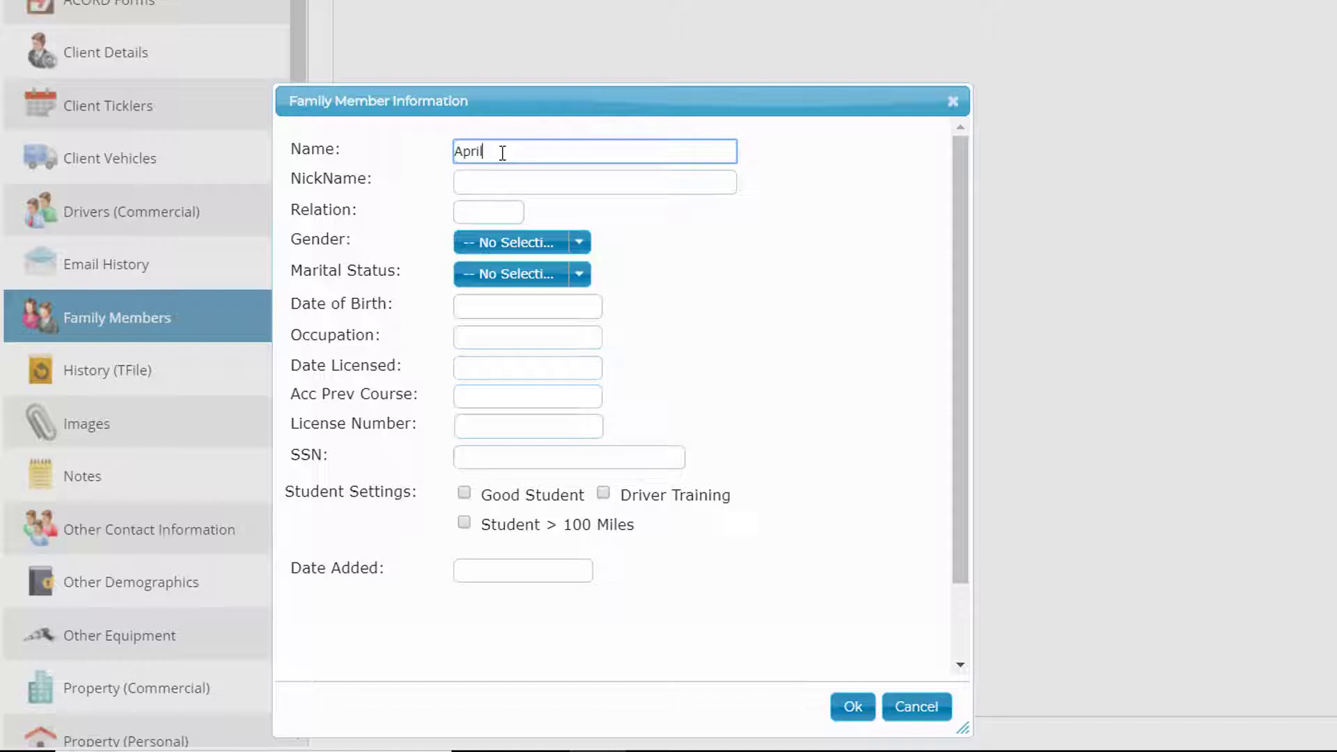
key(Tab)
text(A)
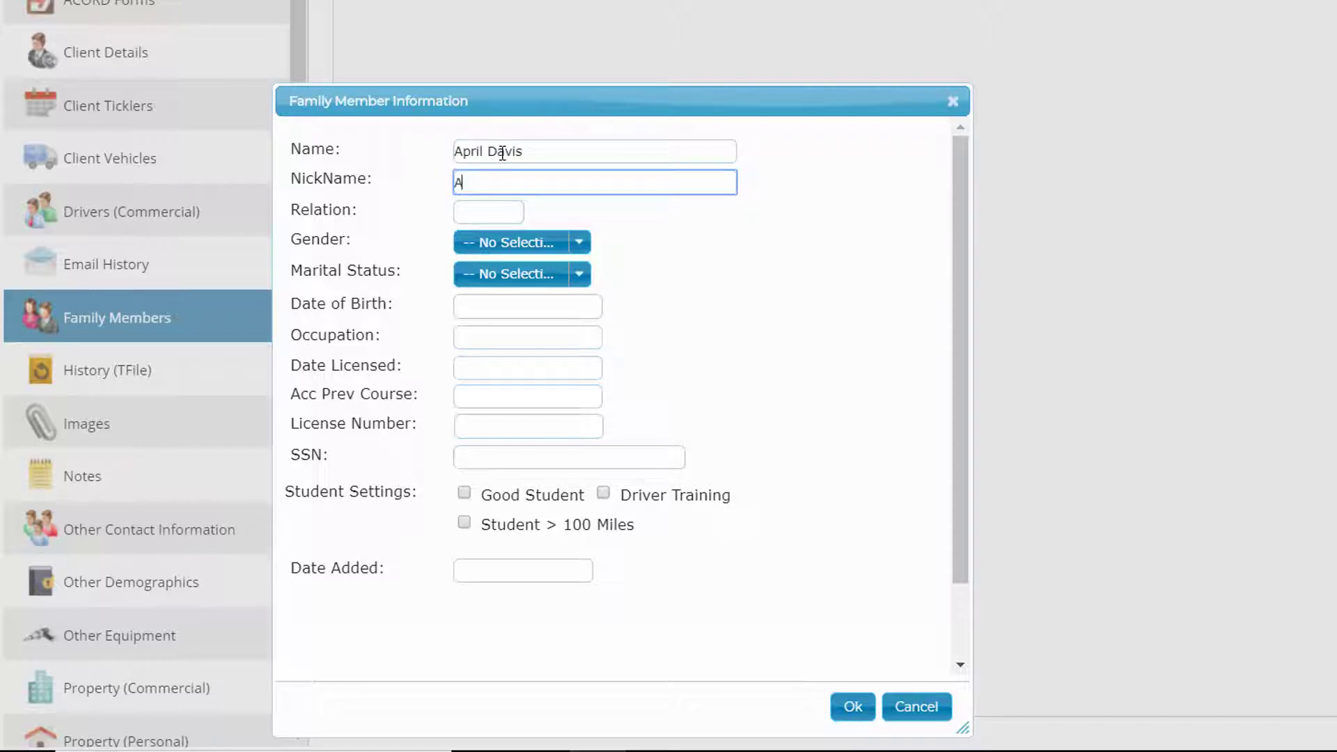
key(Tab)
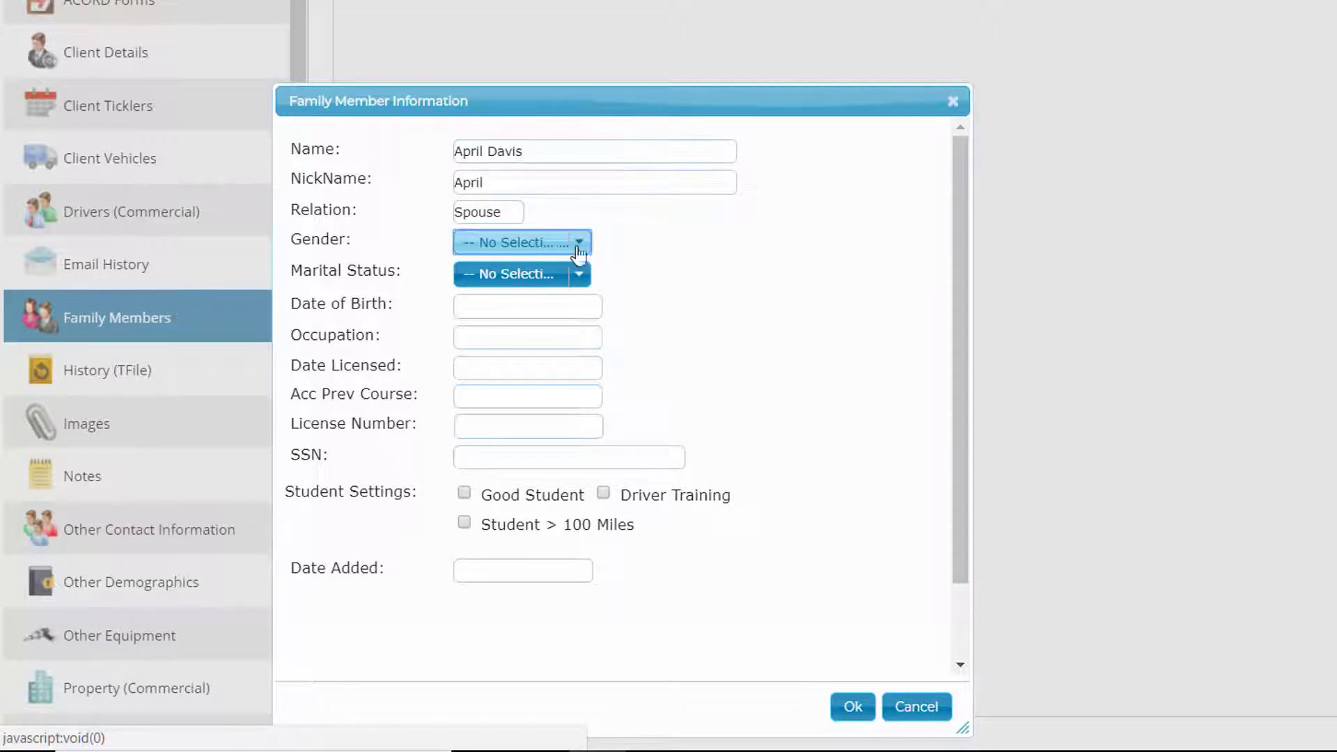
- Set April to female, married, born 1/1/1970, license 123456, and save
click(579, 246)
click(538, 344)
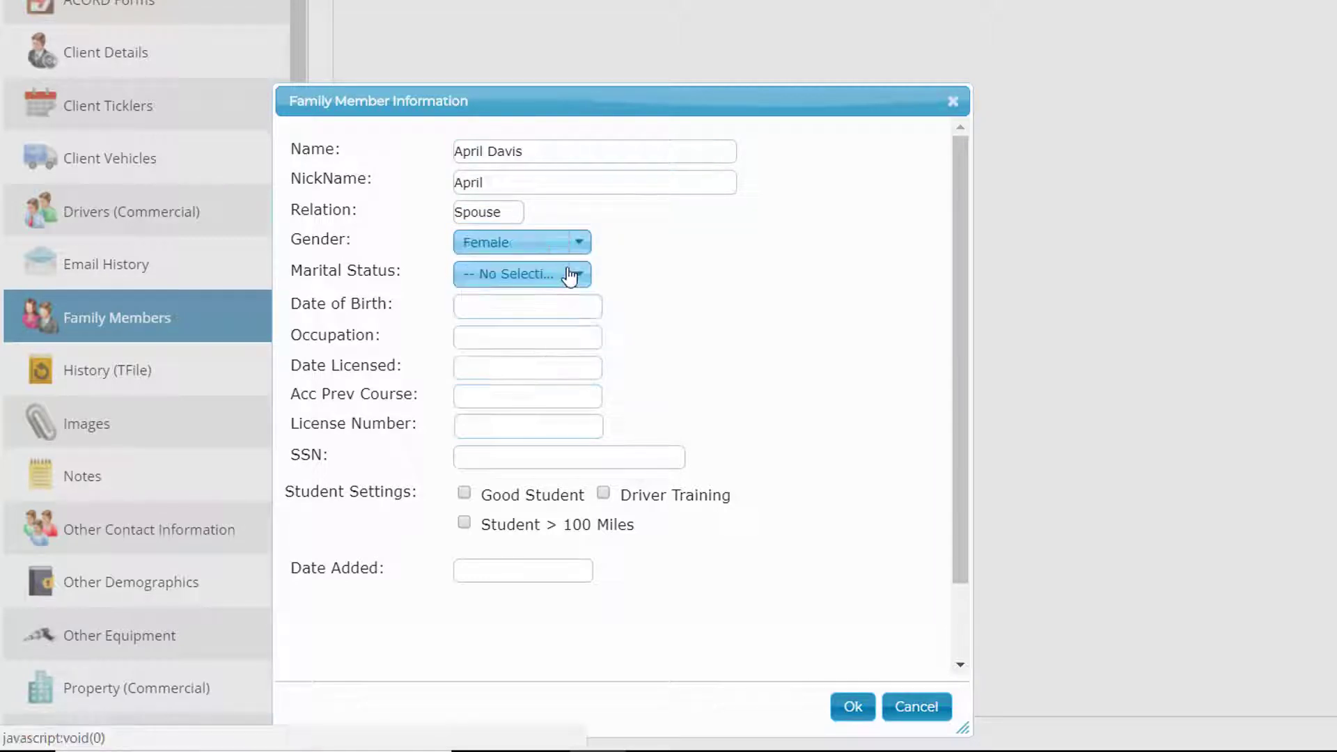
click(579, 274)
click(539, 401)
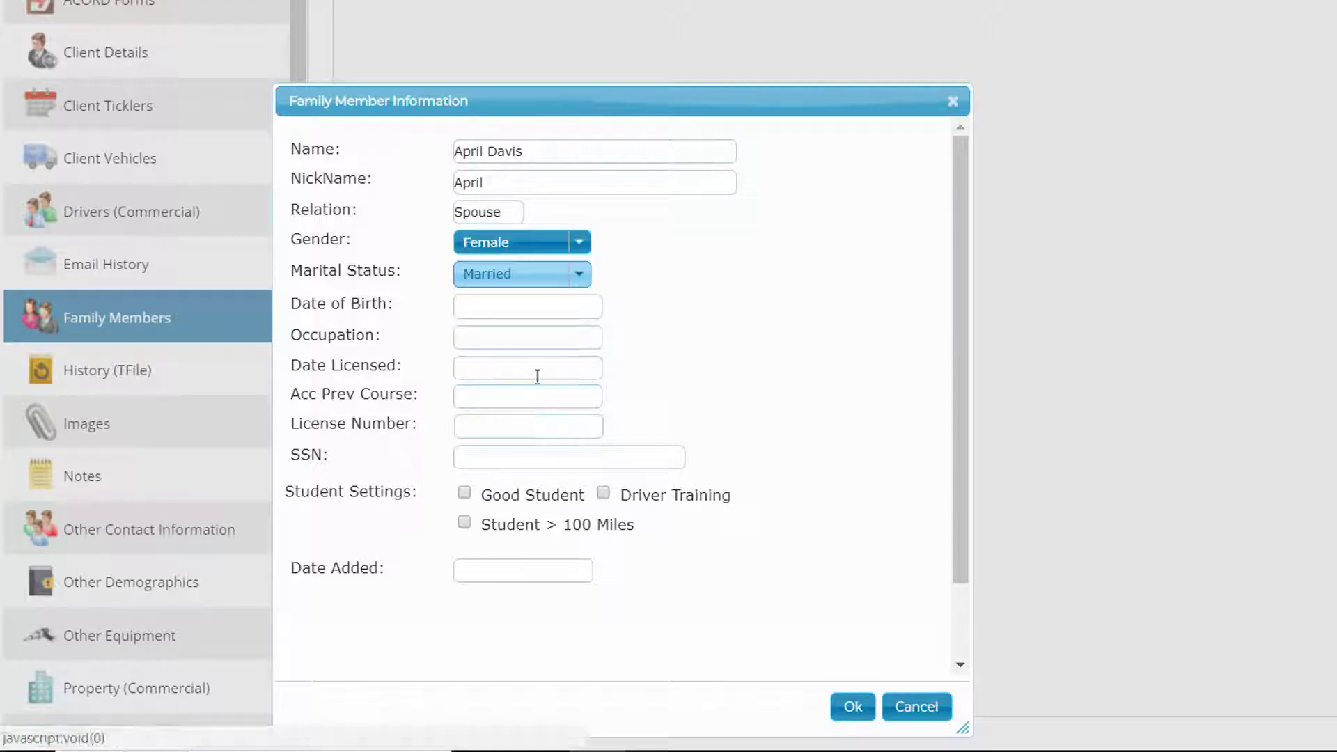
click(555, 304)
text(/1/)
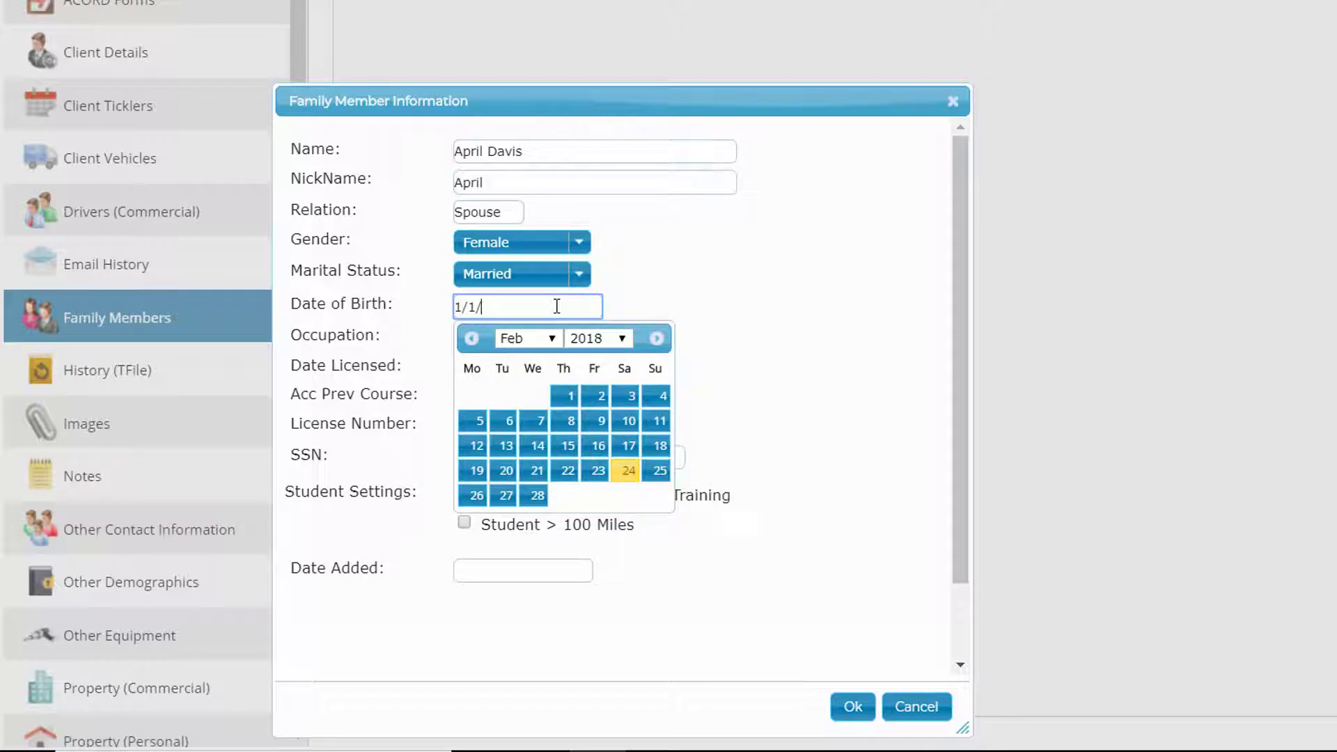
text(1970)
key(Tab)
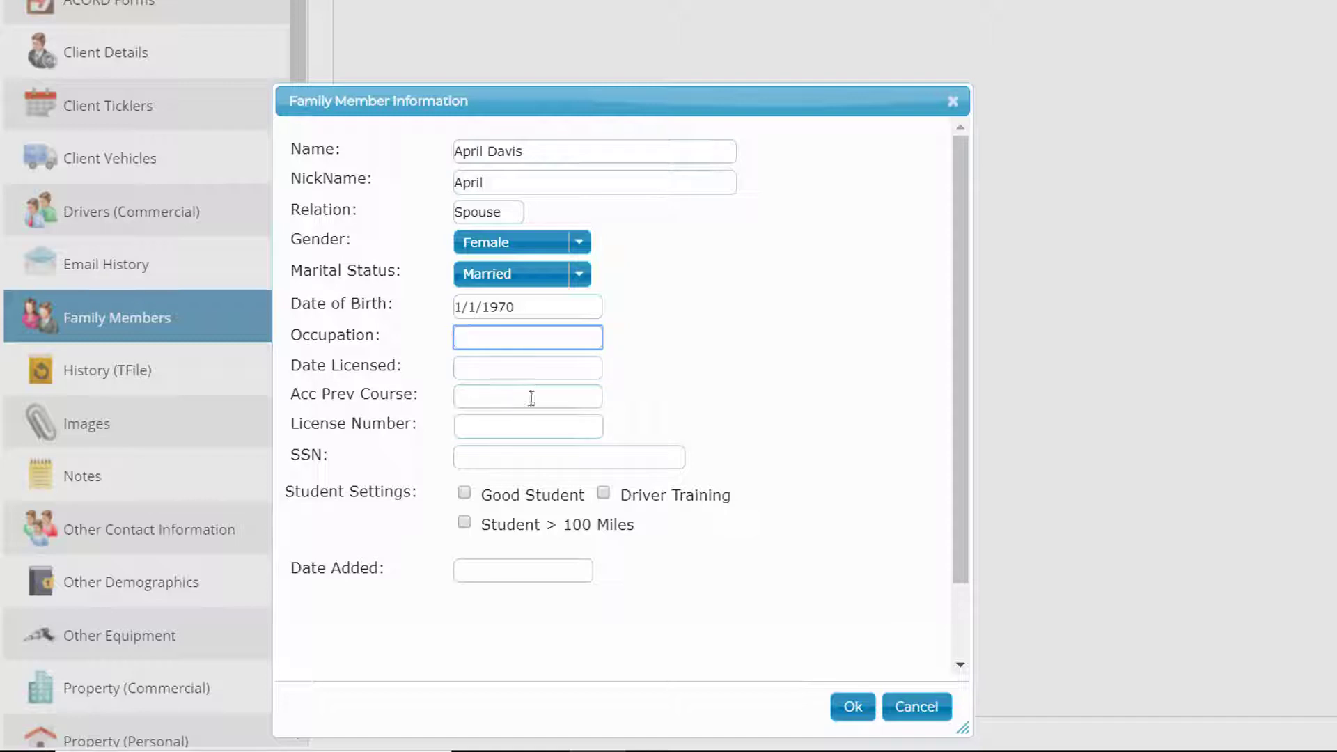
click(530, 429)
text(123456)
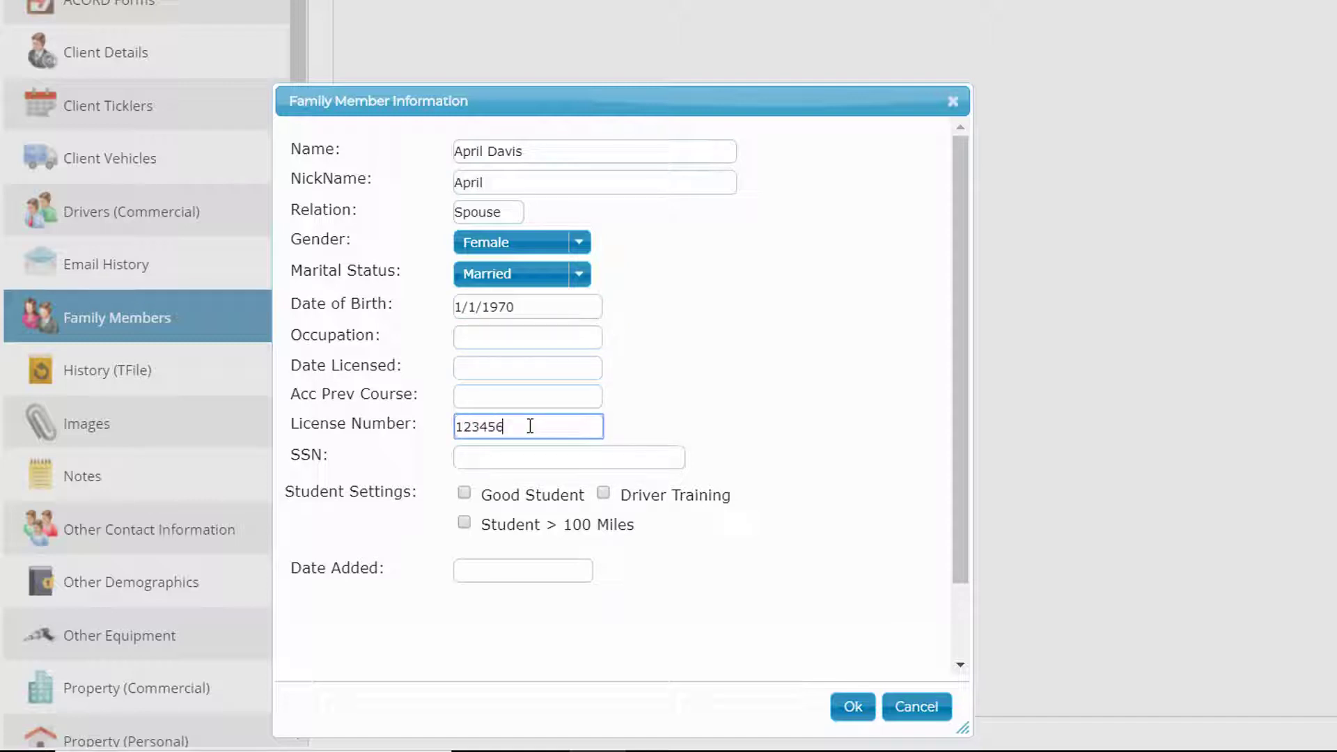
click(852, 706)
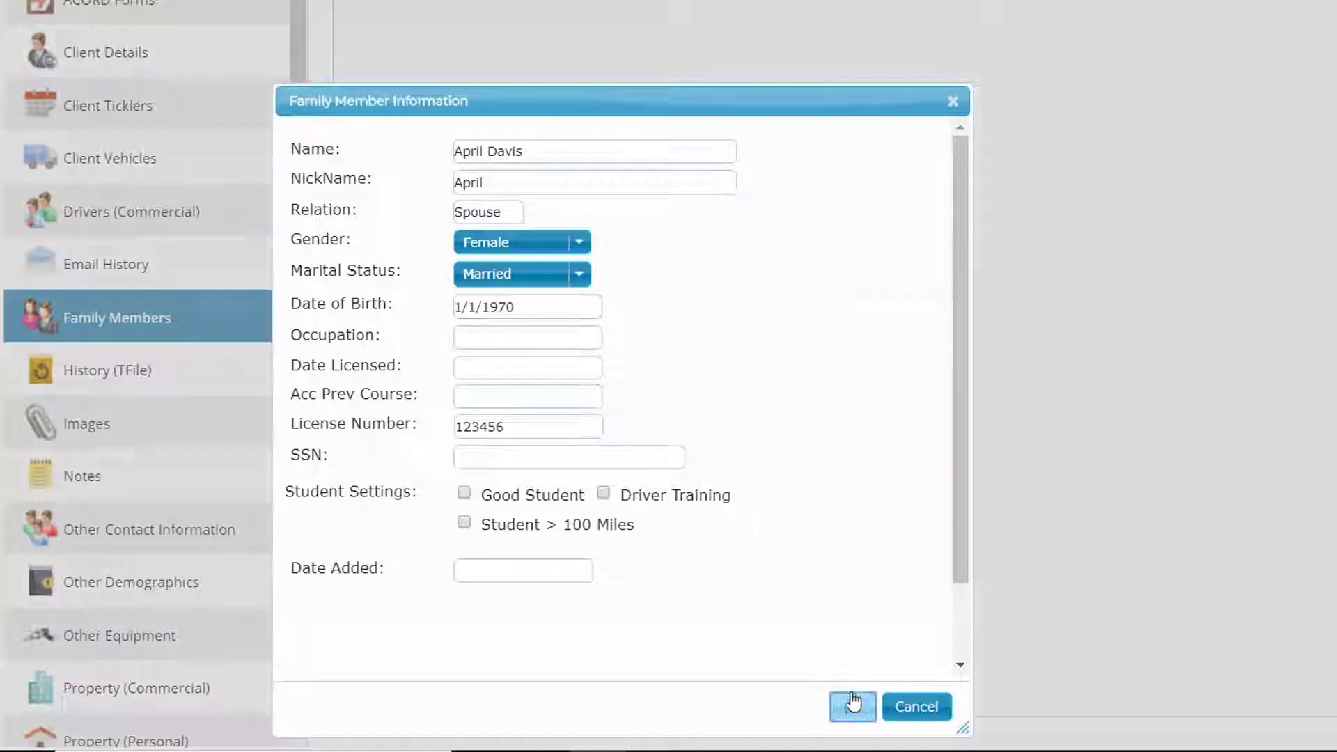
scroll(115, 679, down, 1)
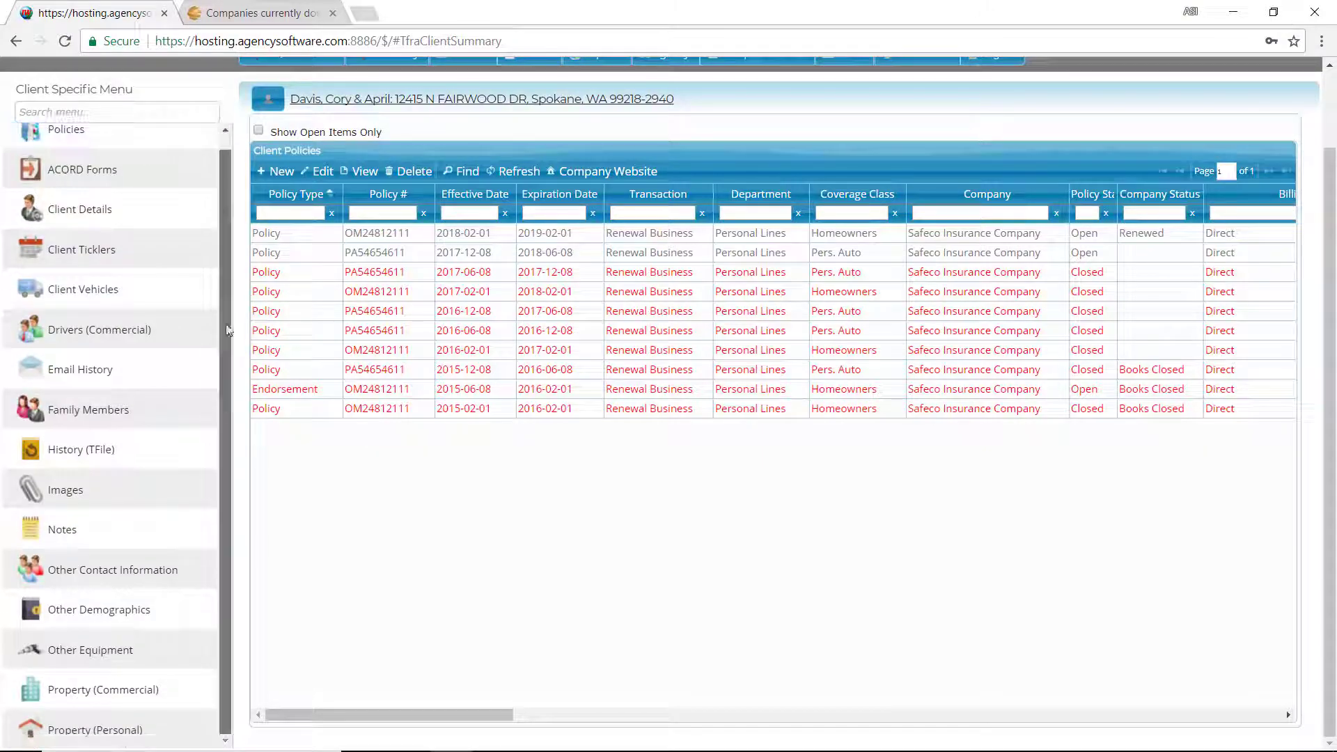
click(94, 730)
click(291, 159)
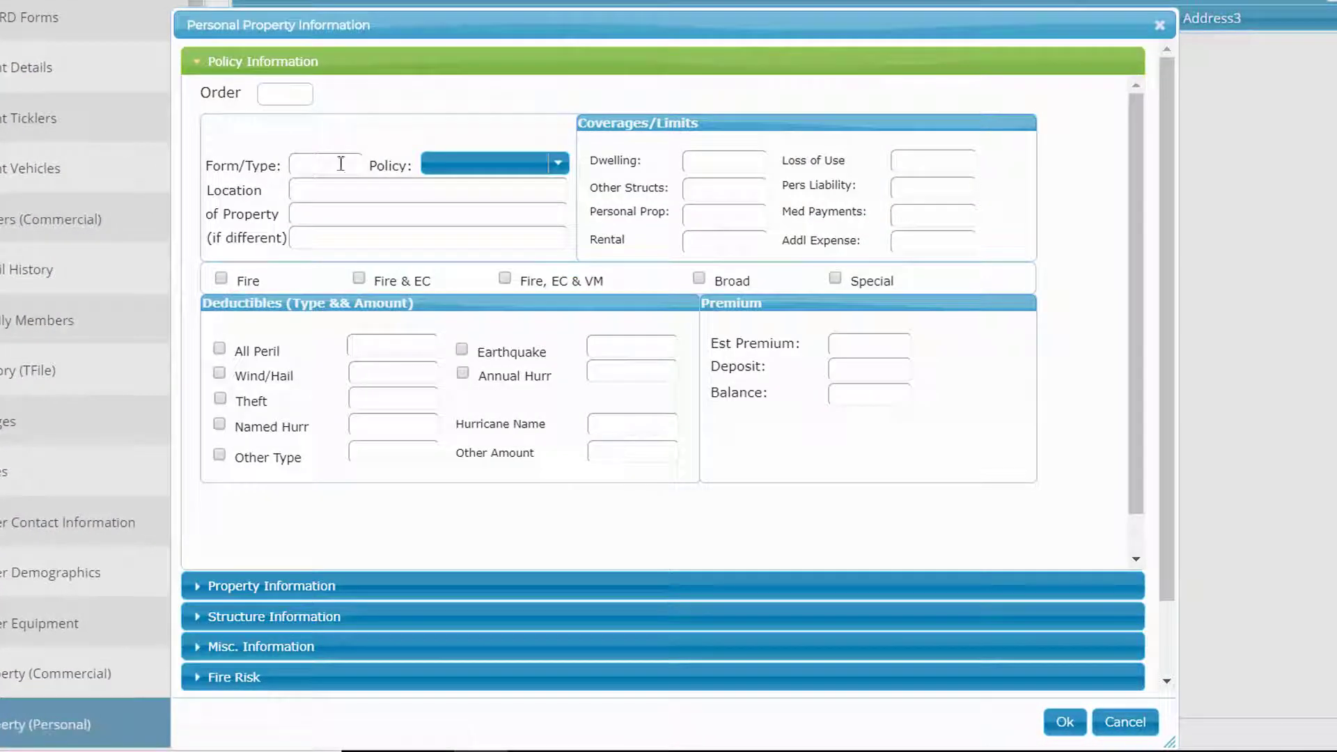
click(491, 163)
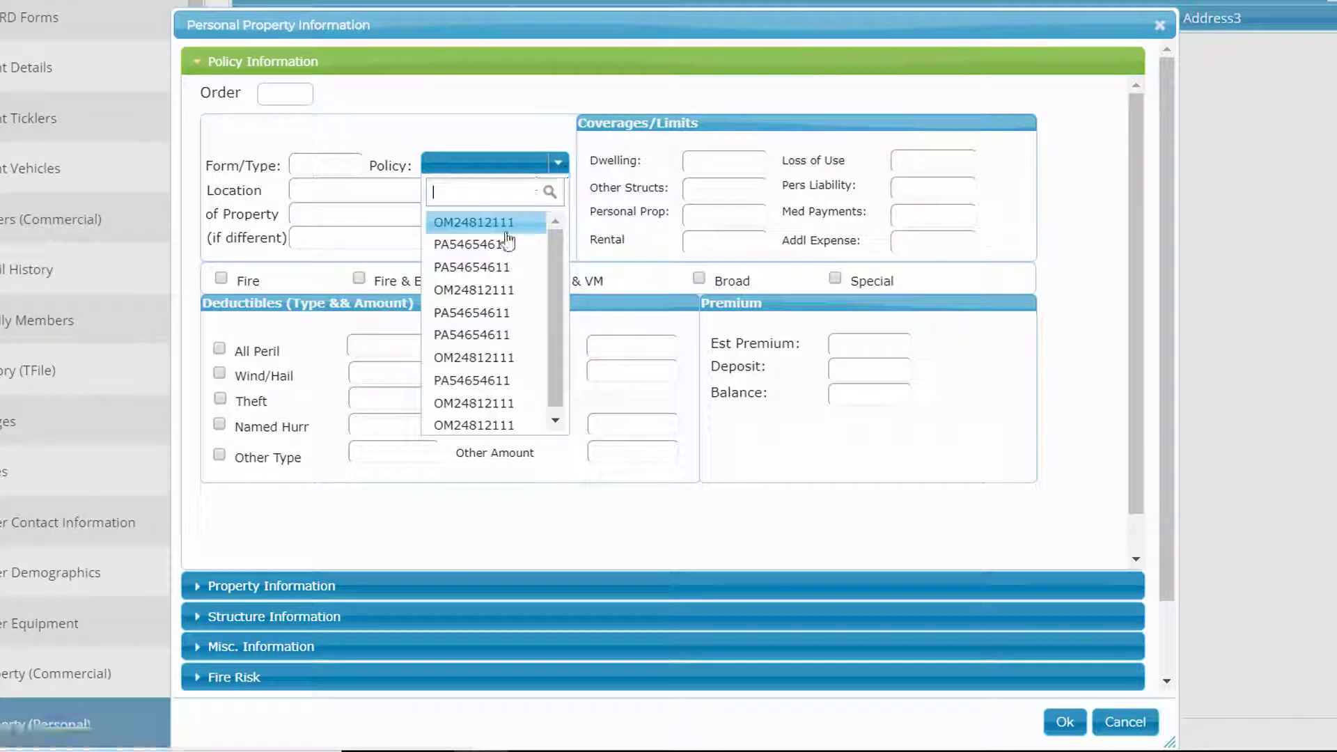
click(491, 239)
click(442, 187)
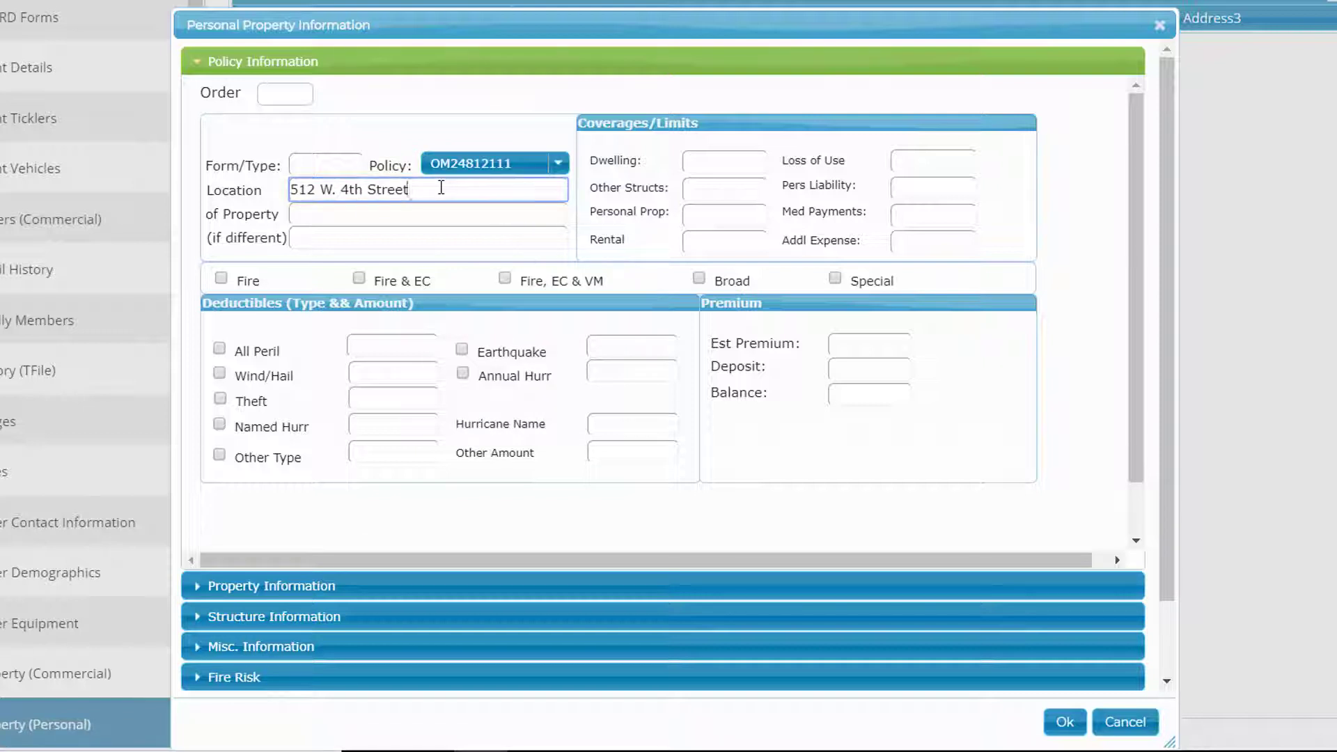
key(Tab)
text(Hayden, ID )
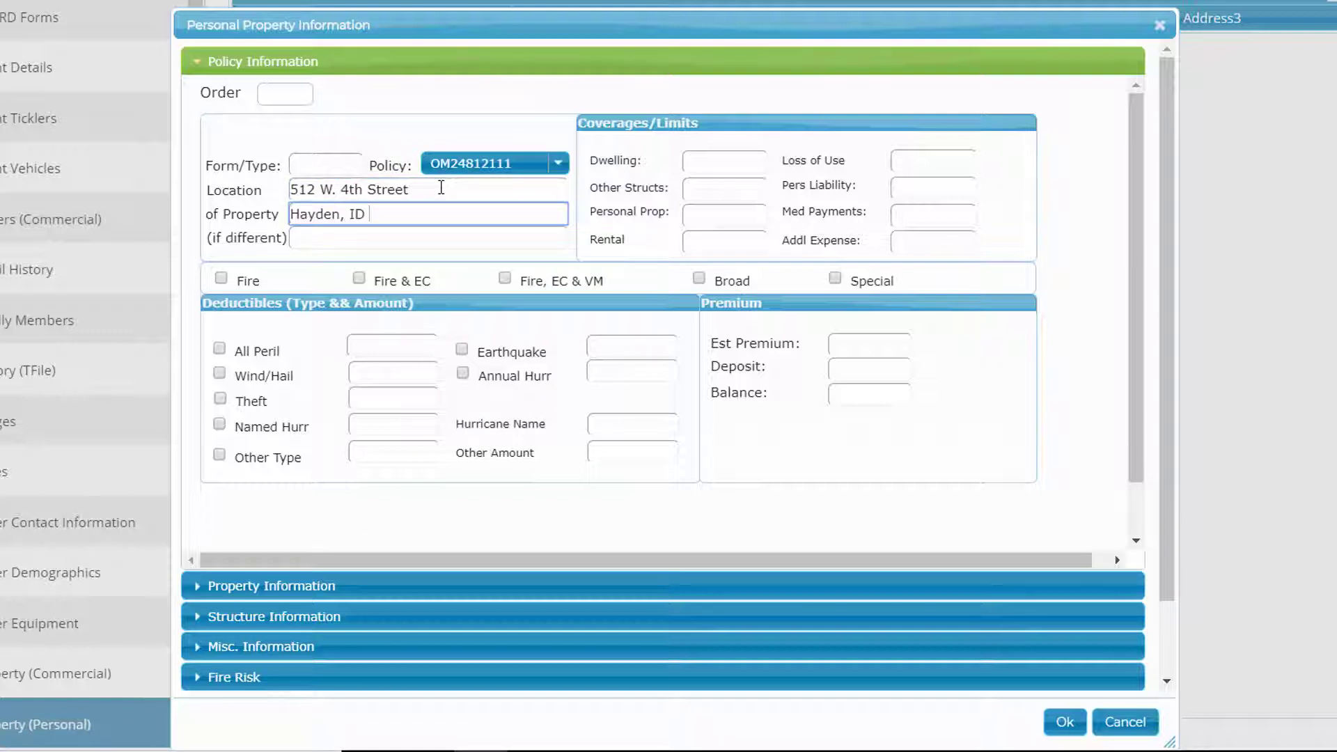
text(83835)
- Enter the Dwelling, Other Structures and Loss of Use limits and tick Fire coverage
click(739, 163)
text(100000)
key(Tab)
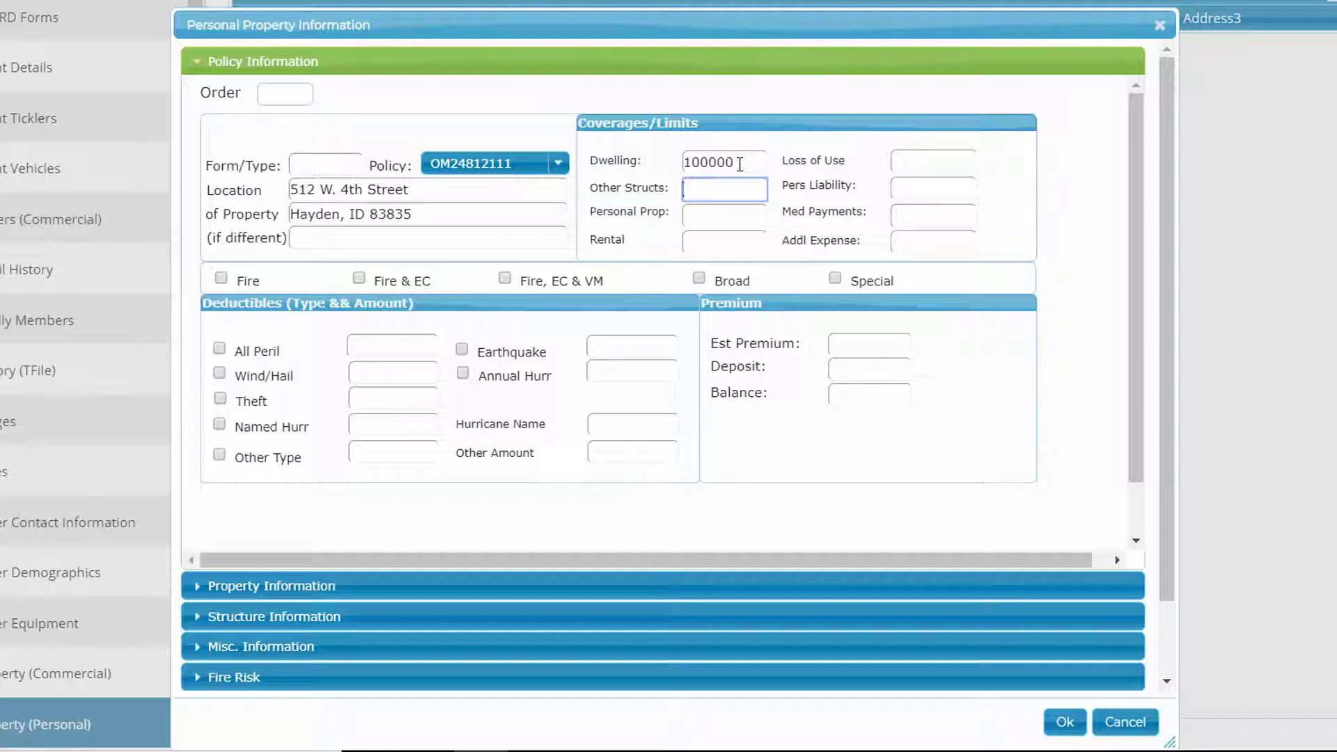
text(10000)
key(Tab)
click(934, 161)
text(25000)
key(Tab)
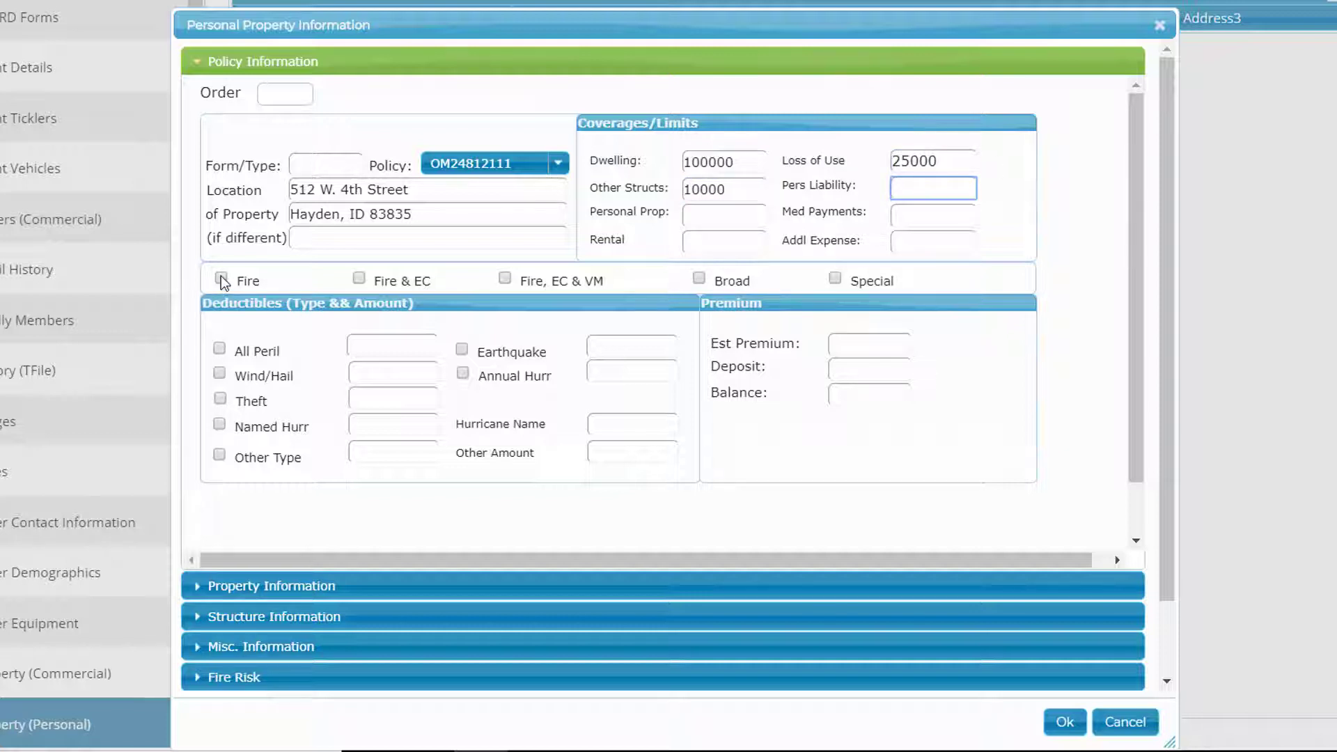
click(221, 281)
- Fill in the property's year built, rooms, market value, square footage and primary heat source
click(271, 585)
click(220, 154)
text(19)
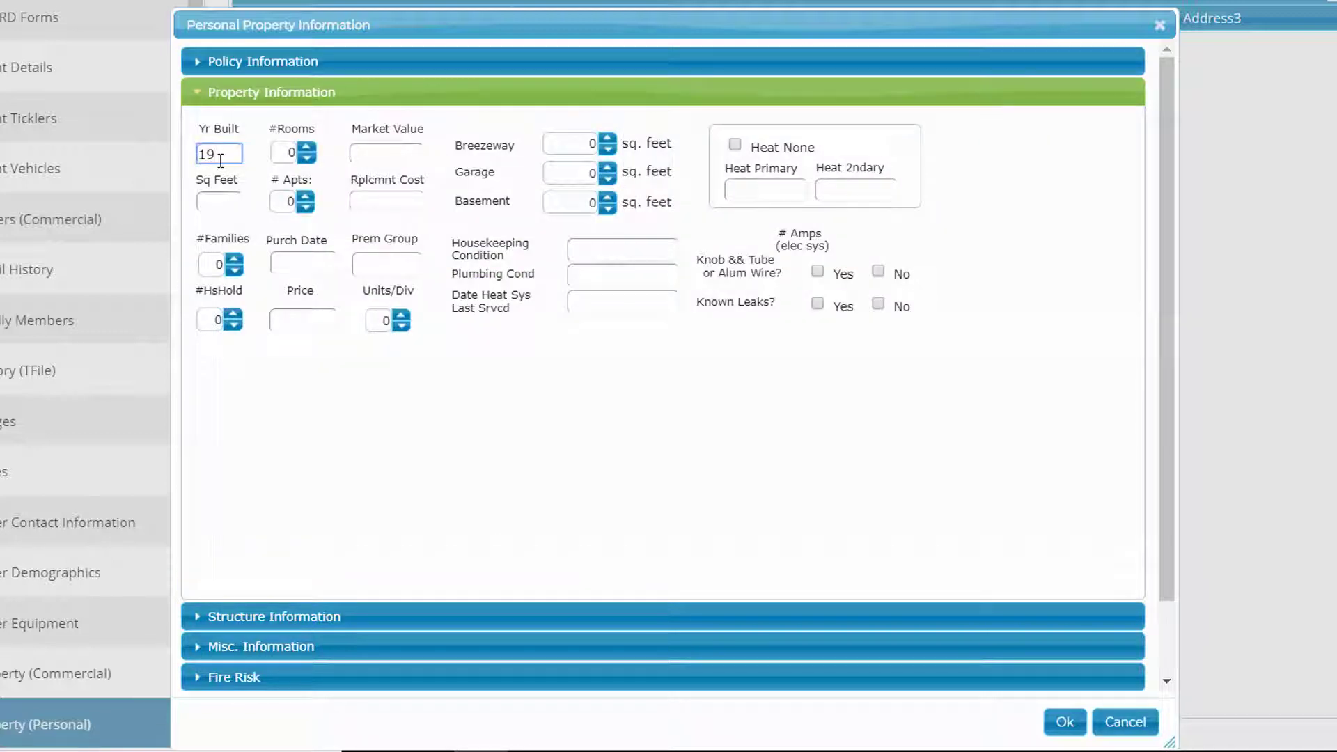
text(80)
key(Tab)
text(10)
key(Tab)
text(150000)
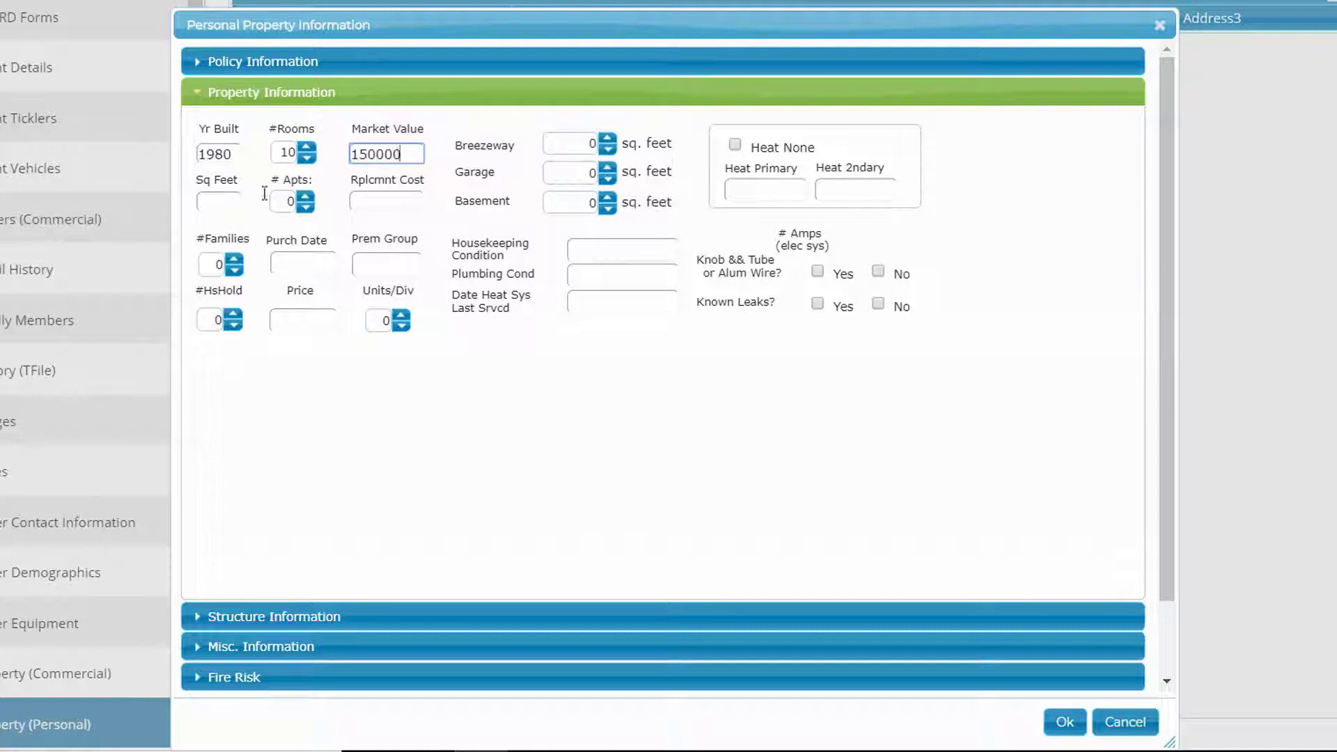
key(Tab)
text(2400)
click(804, 193)
text(Gas)
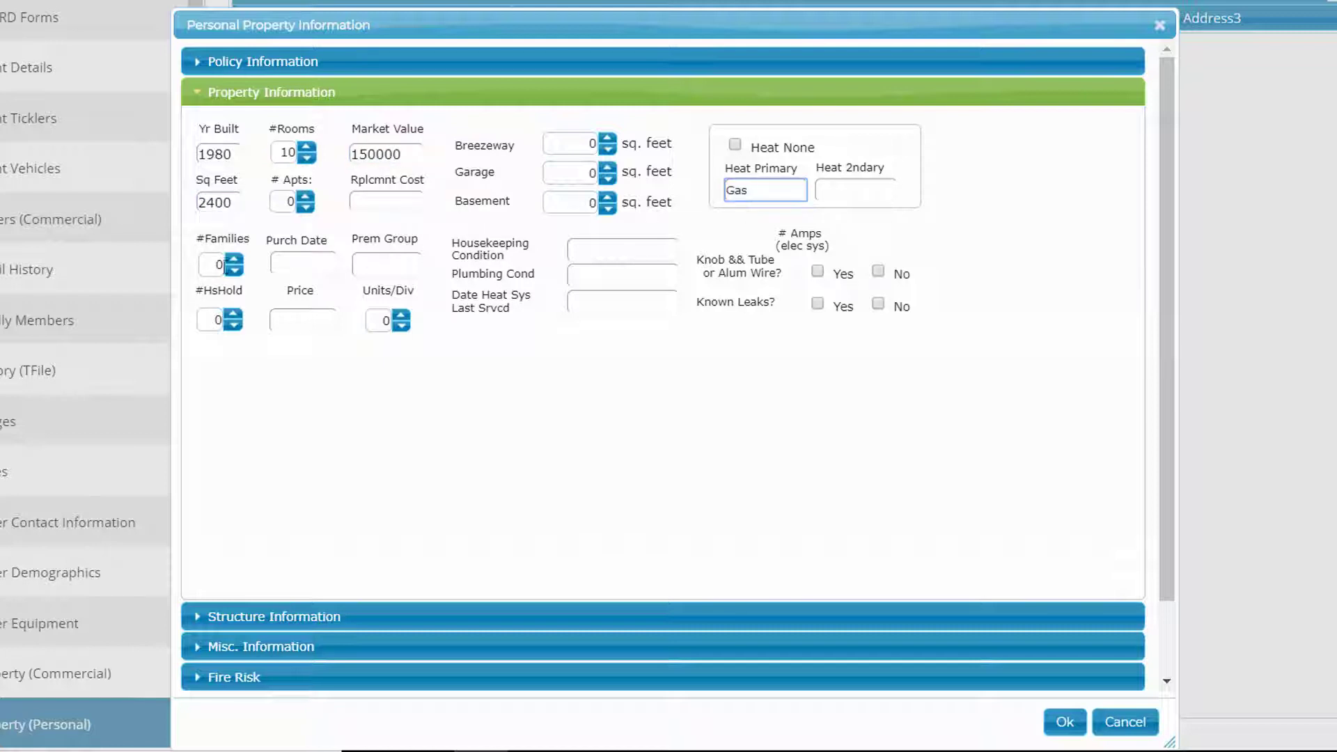
click(221, 265)
- Mark Dwelling, Primary, partly renovated wiring, Owner and Within City Limits, then save
click(400, 620)
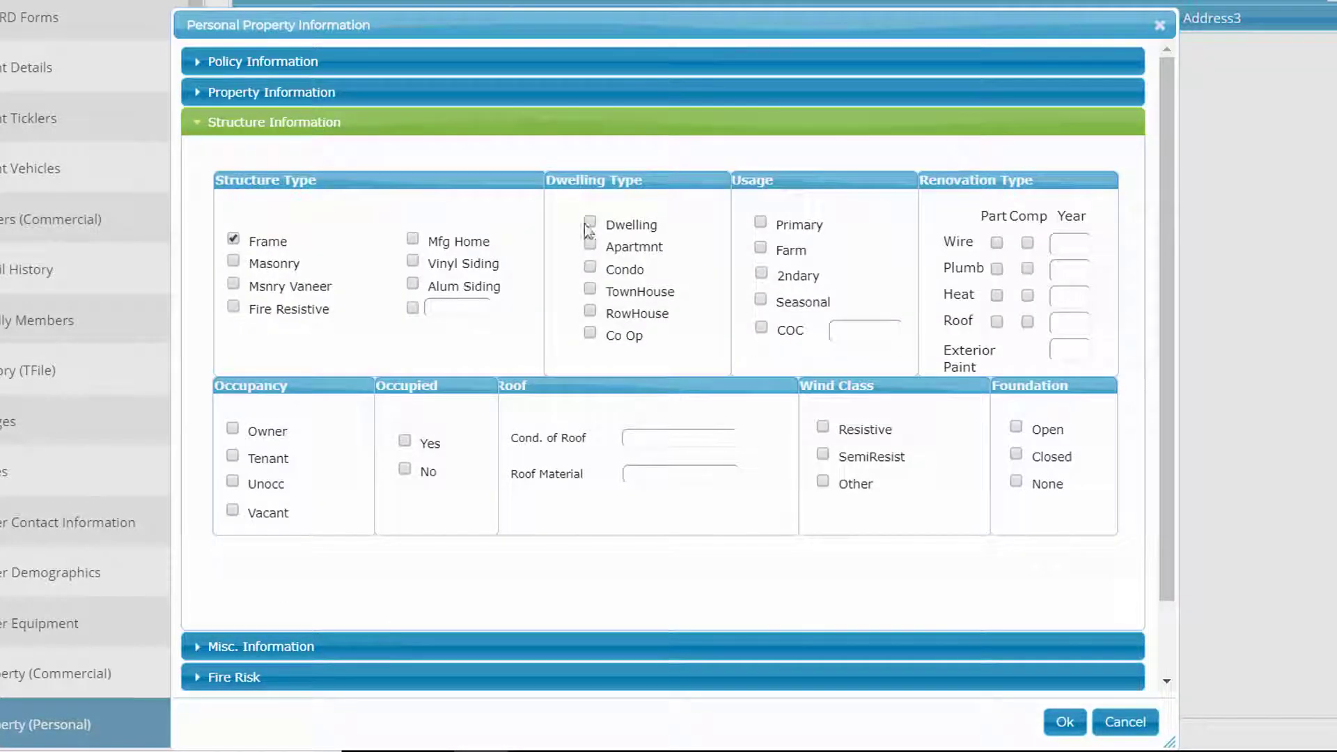
click(761, 223)
click(590, 222)
click(997, 242)
click(1068, 245)
text(2010)
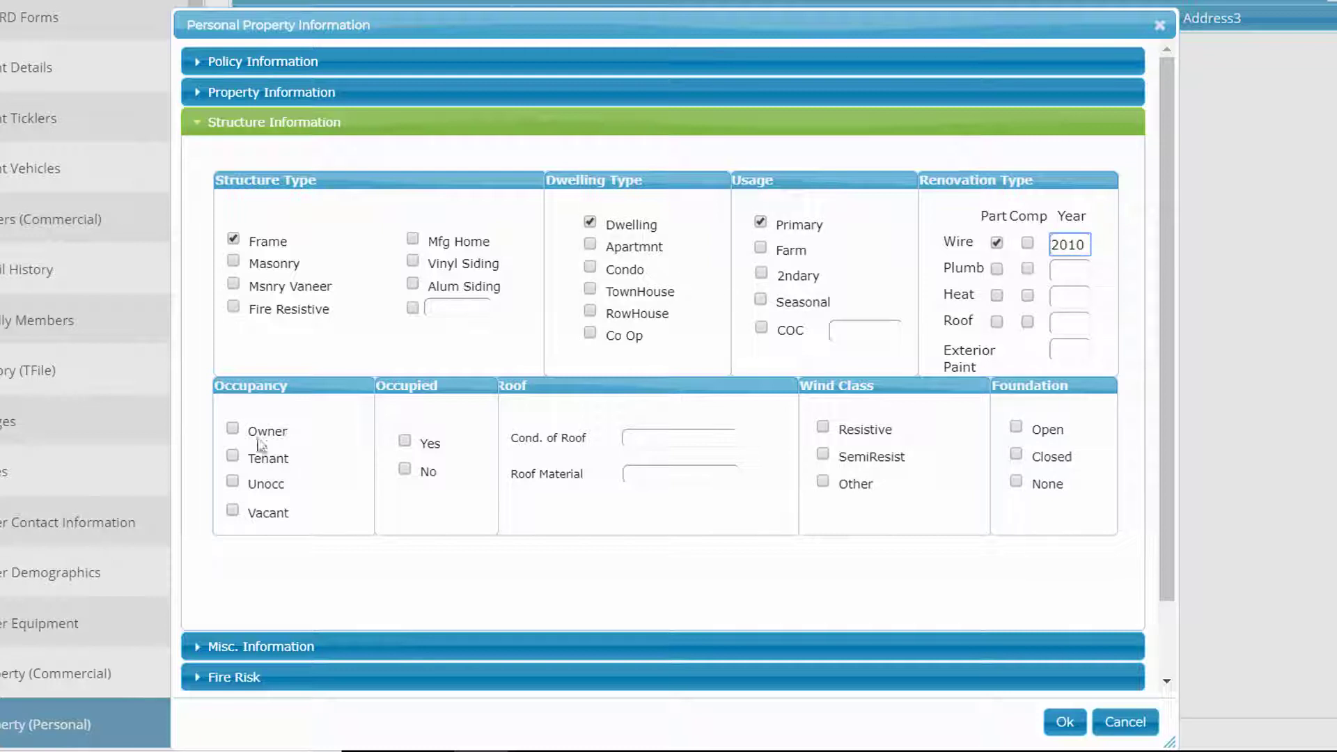
click(231, 429)
click(404, 440)
click(595, 639)
click(206, 218)
click(410, 690)
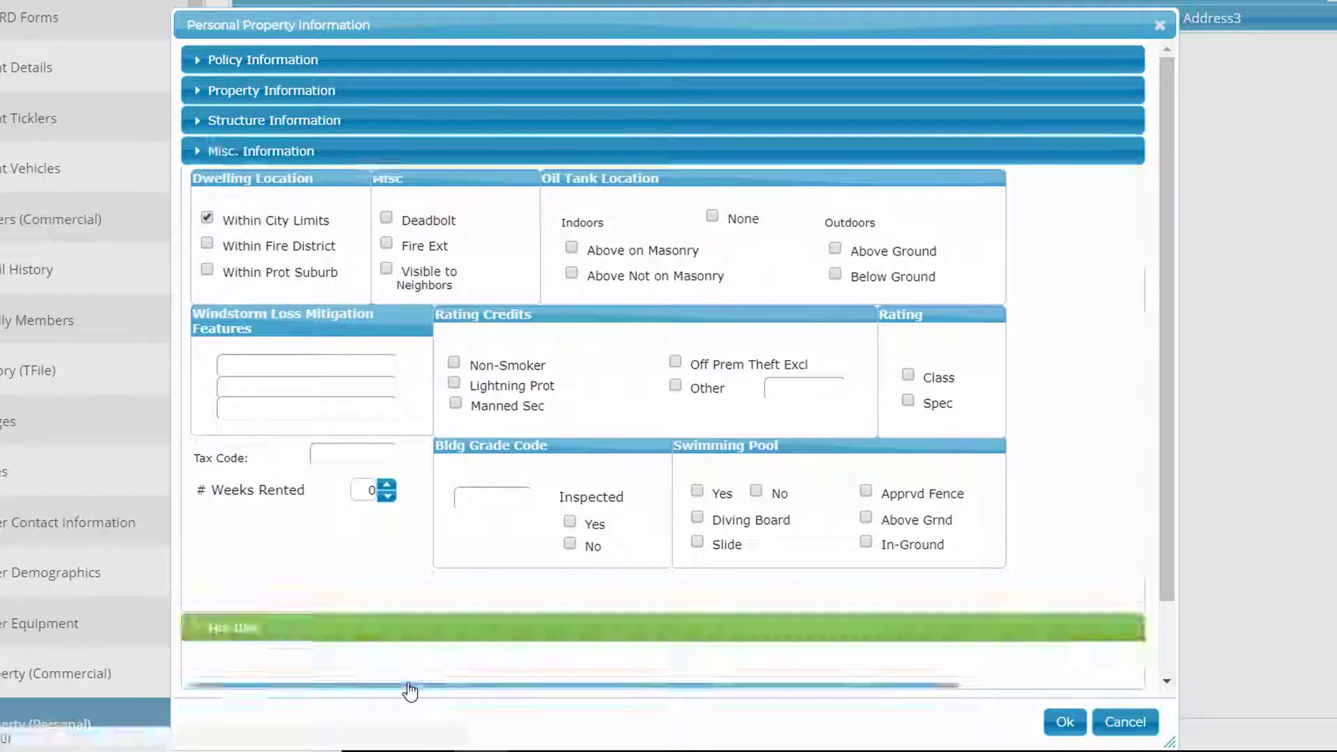
click(1065, 722)
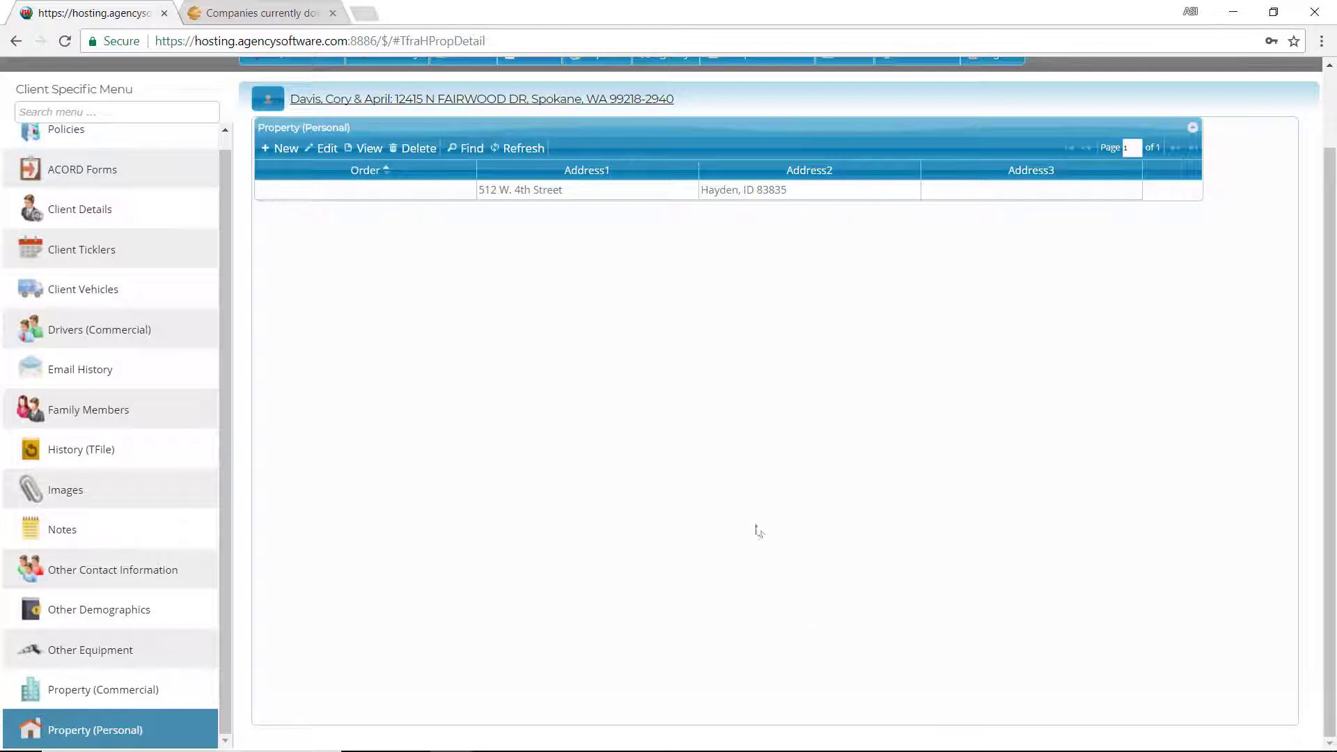
click(147, 131)
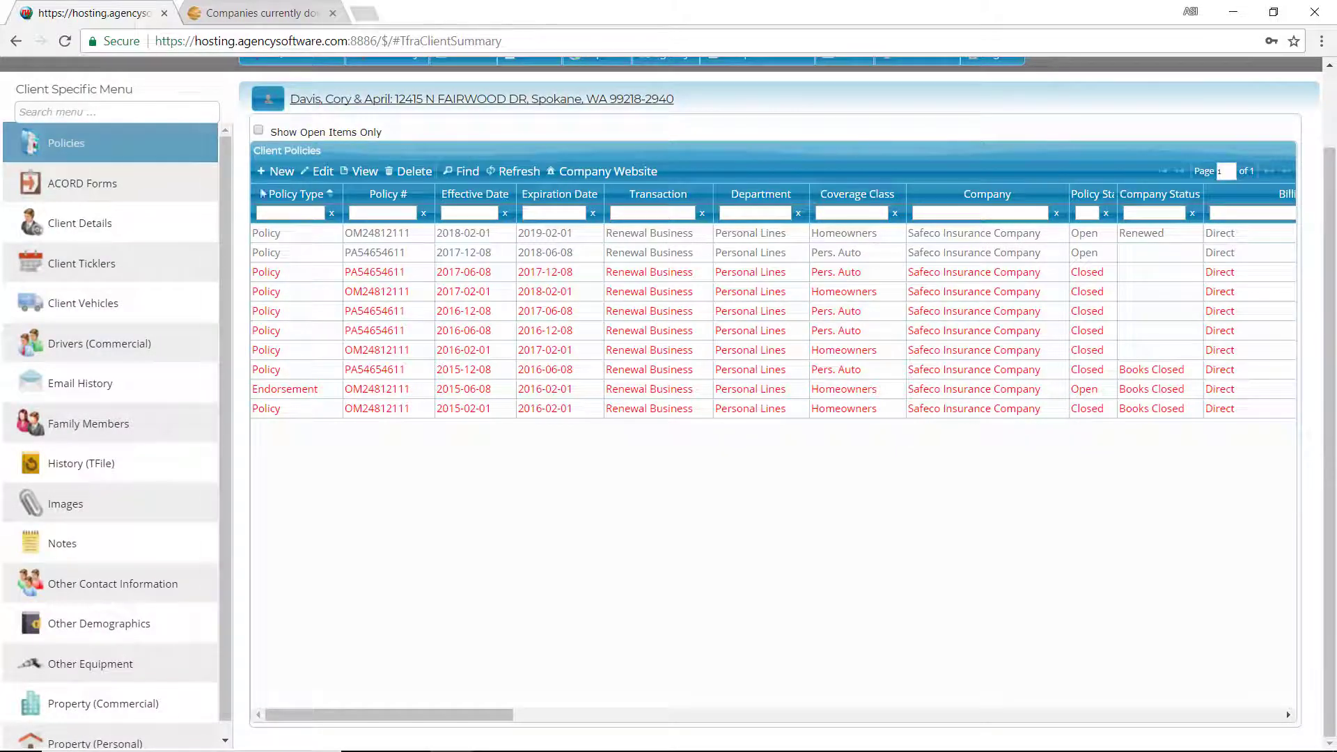
click(313, 233)
double_click(313, 233)
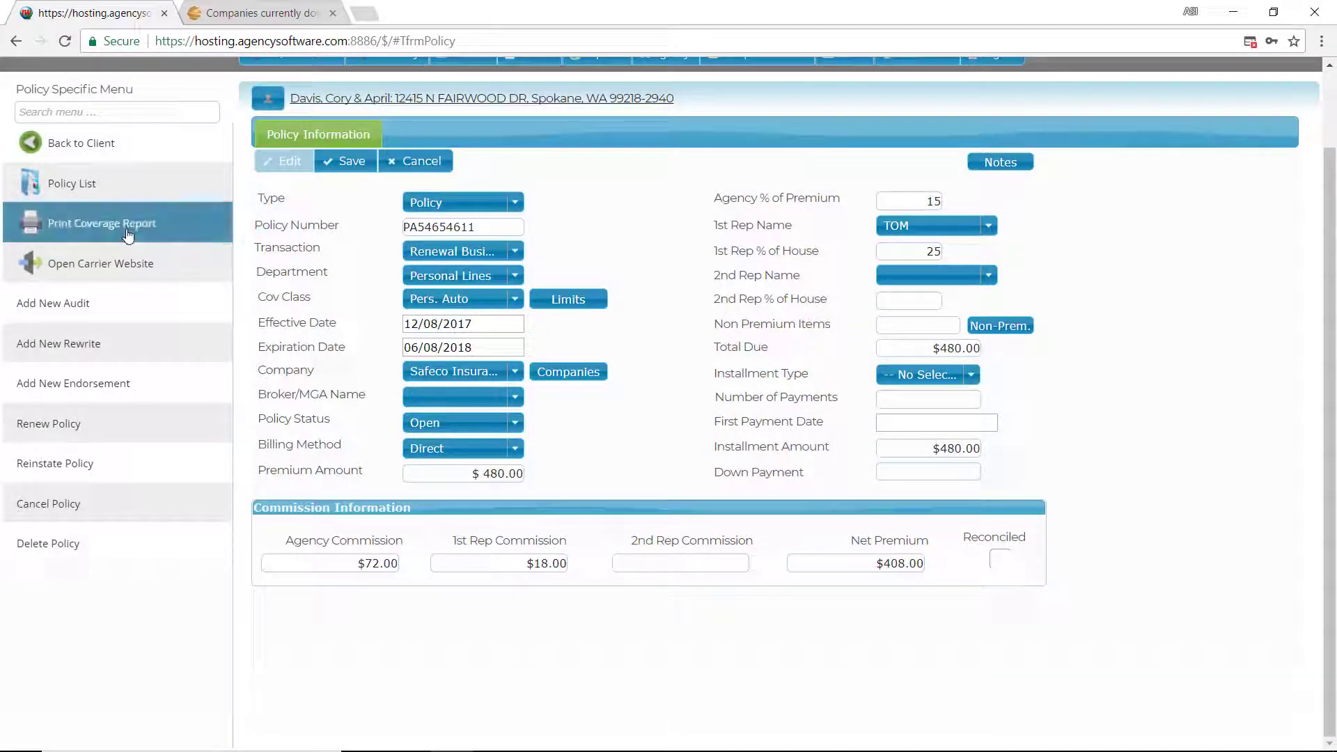
click(127, 238)
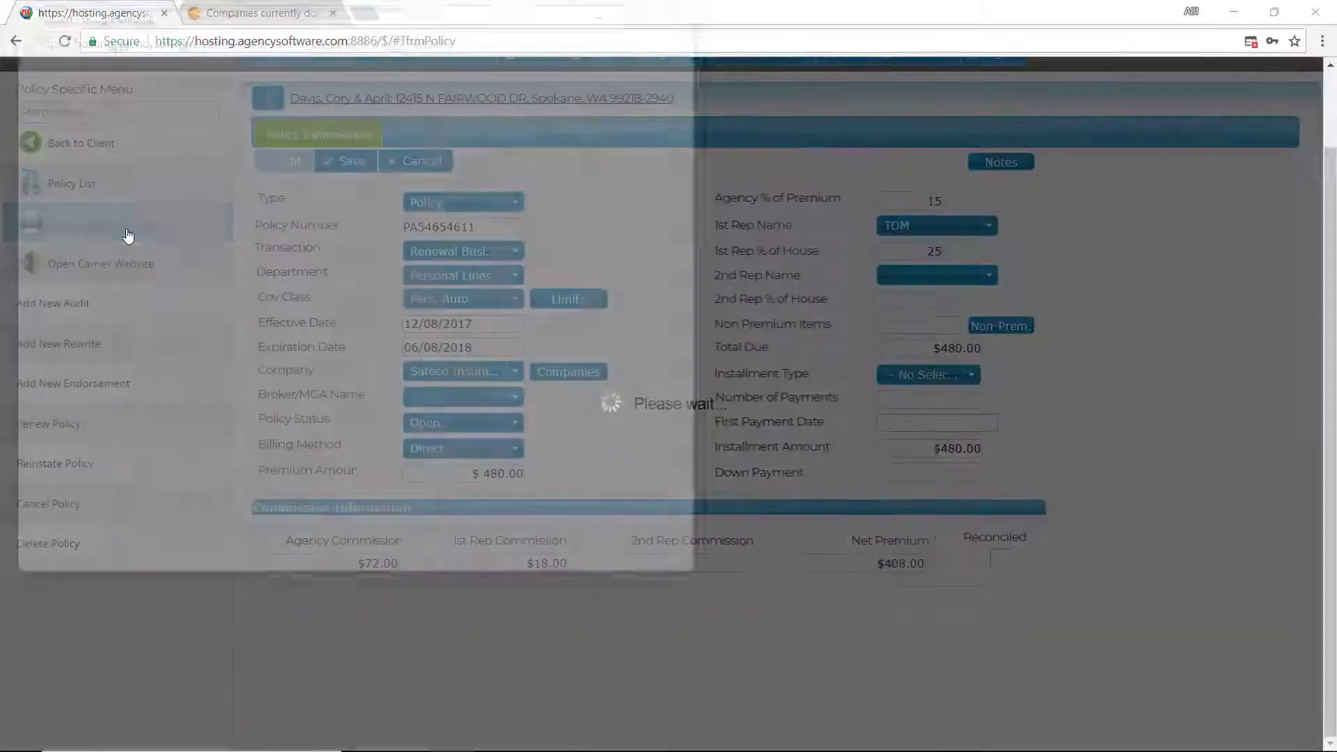